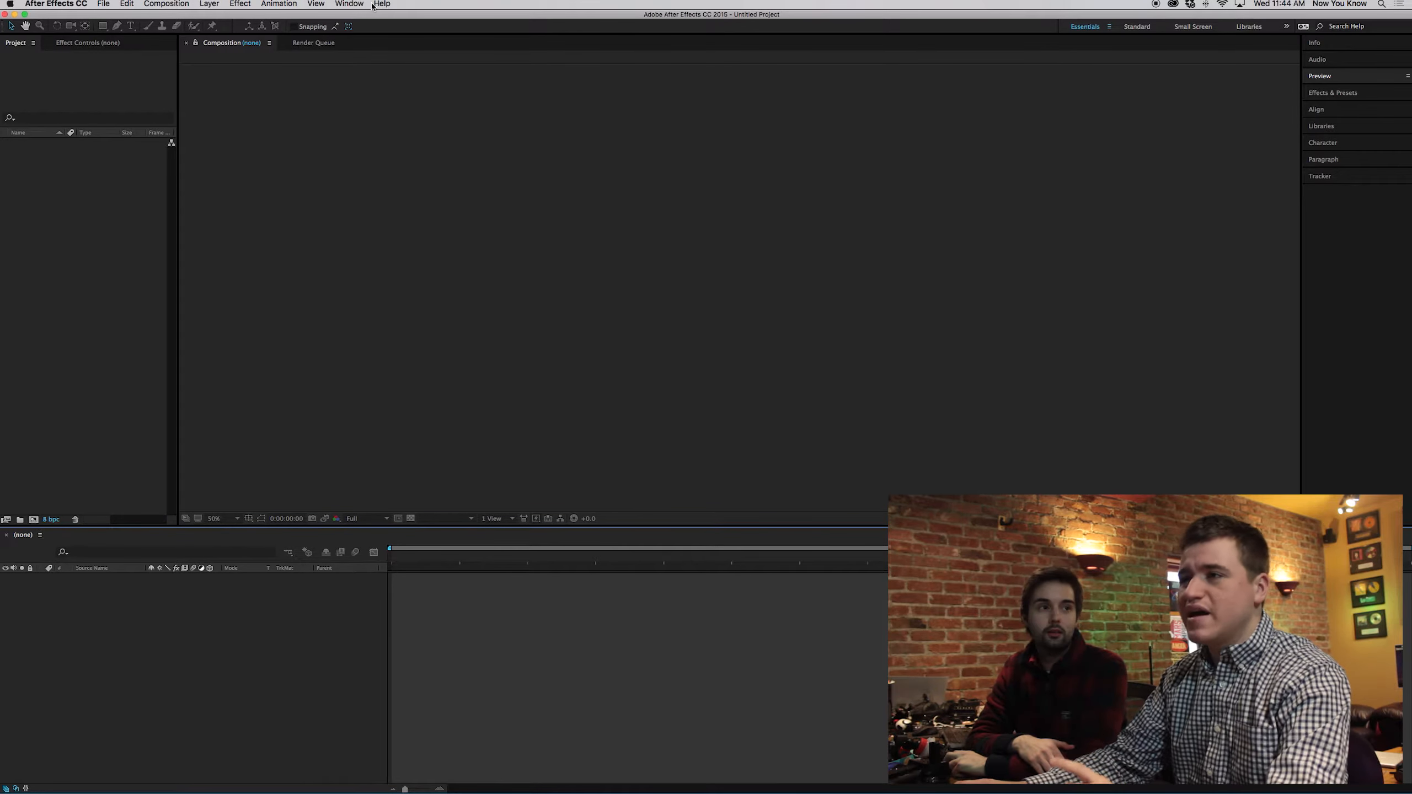
# Step: Create a 1920 x 1080 composition at 23.976 fps with full resolution, 0:00:39:02 duration and a black background
pyautogui.click(165, 4)
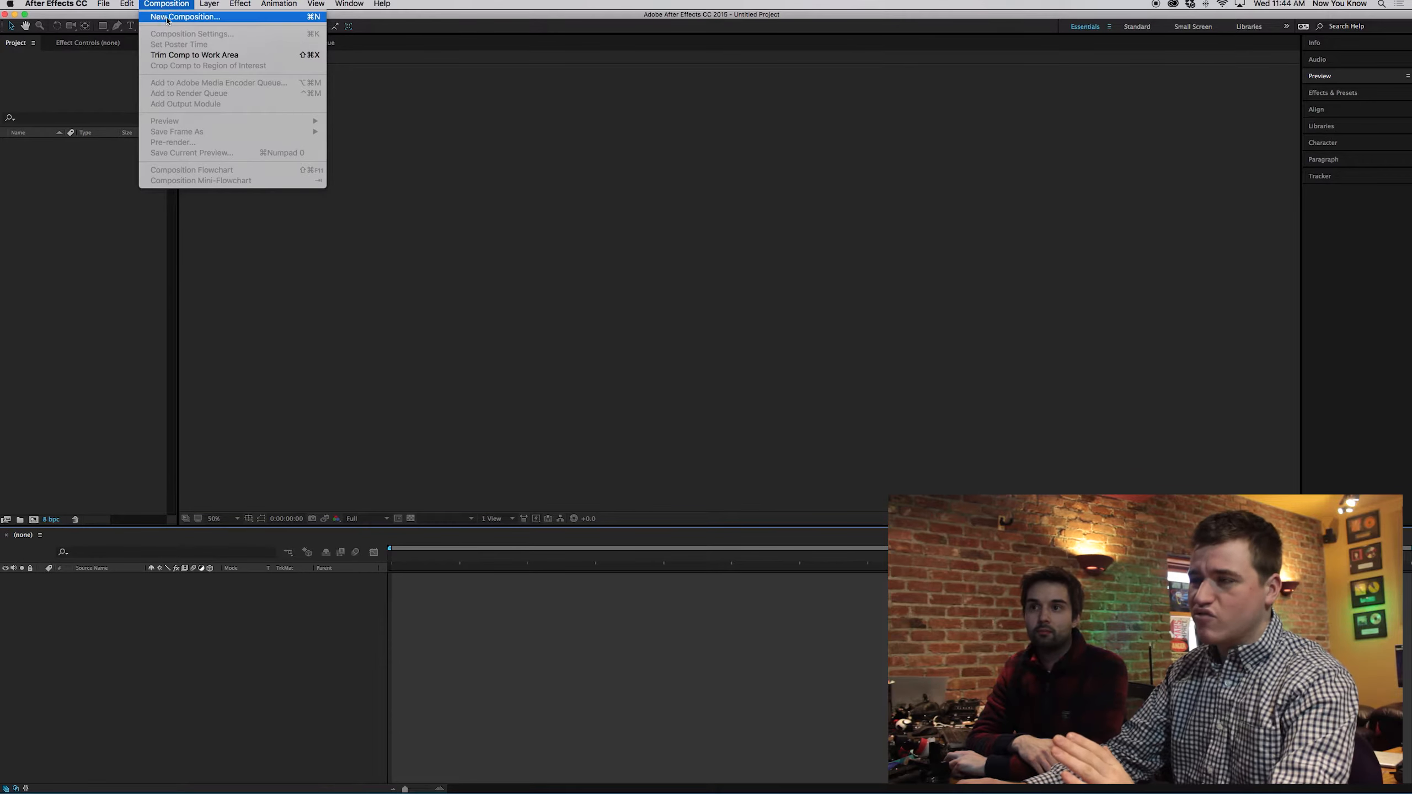
pyautogui.click(226, 18)
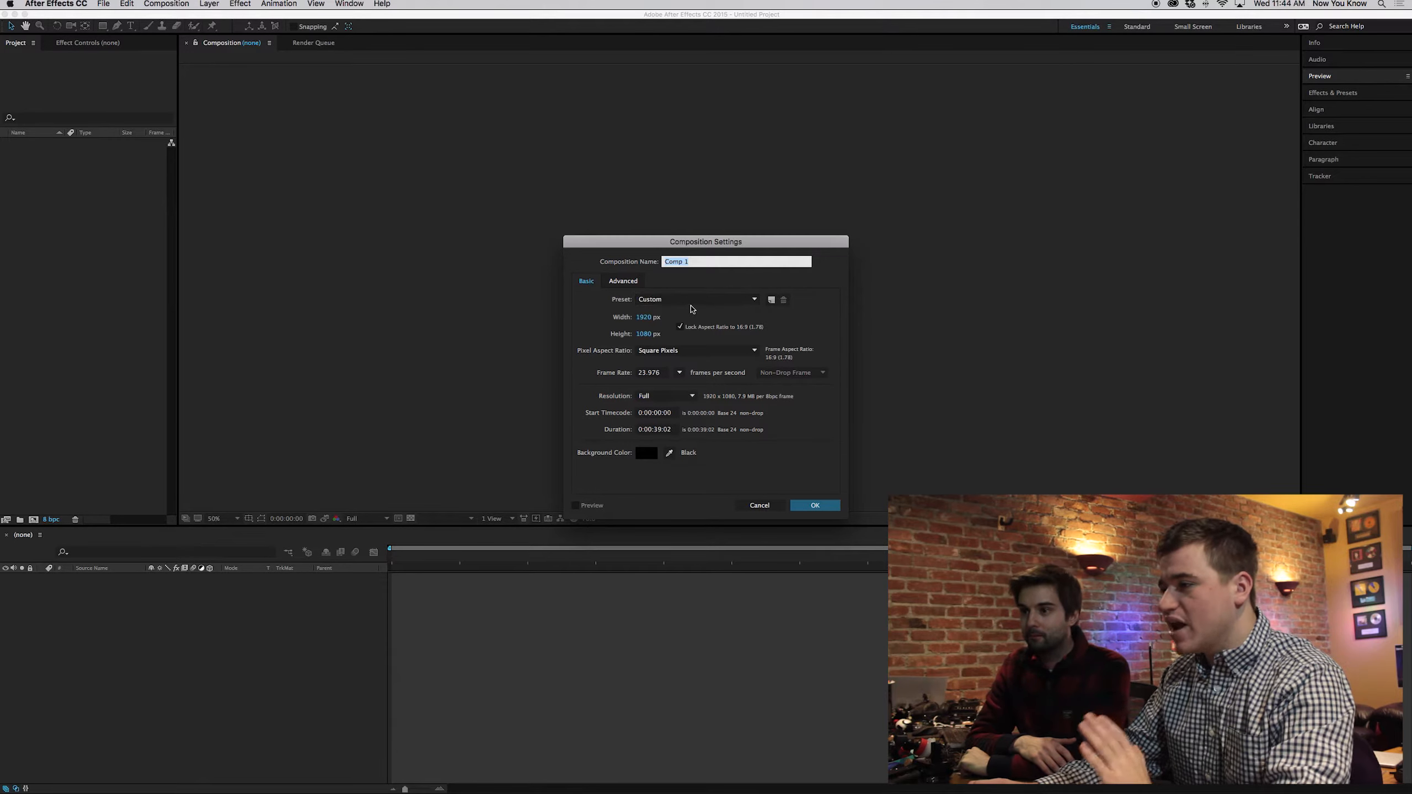
pyautogui.click(680, 373)
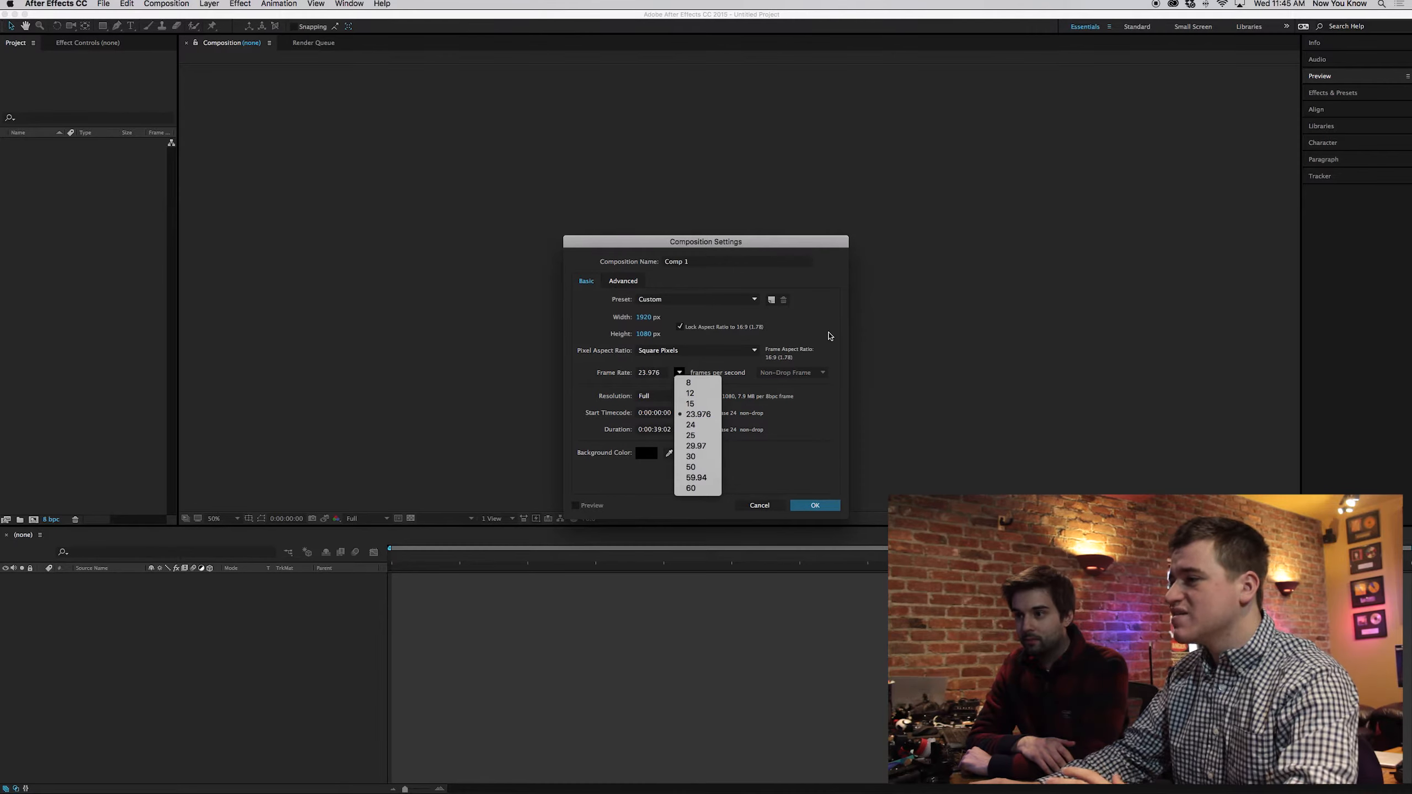
pyautogui.click(831, 336)
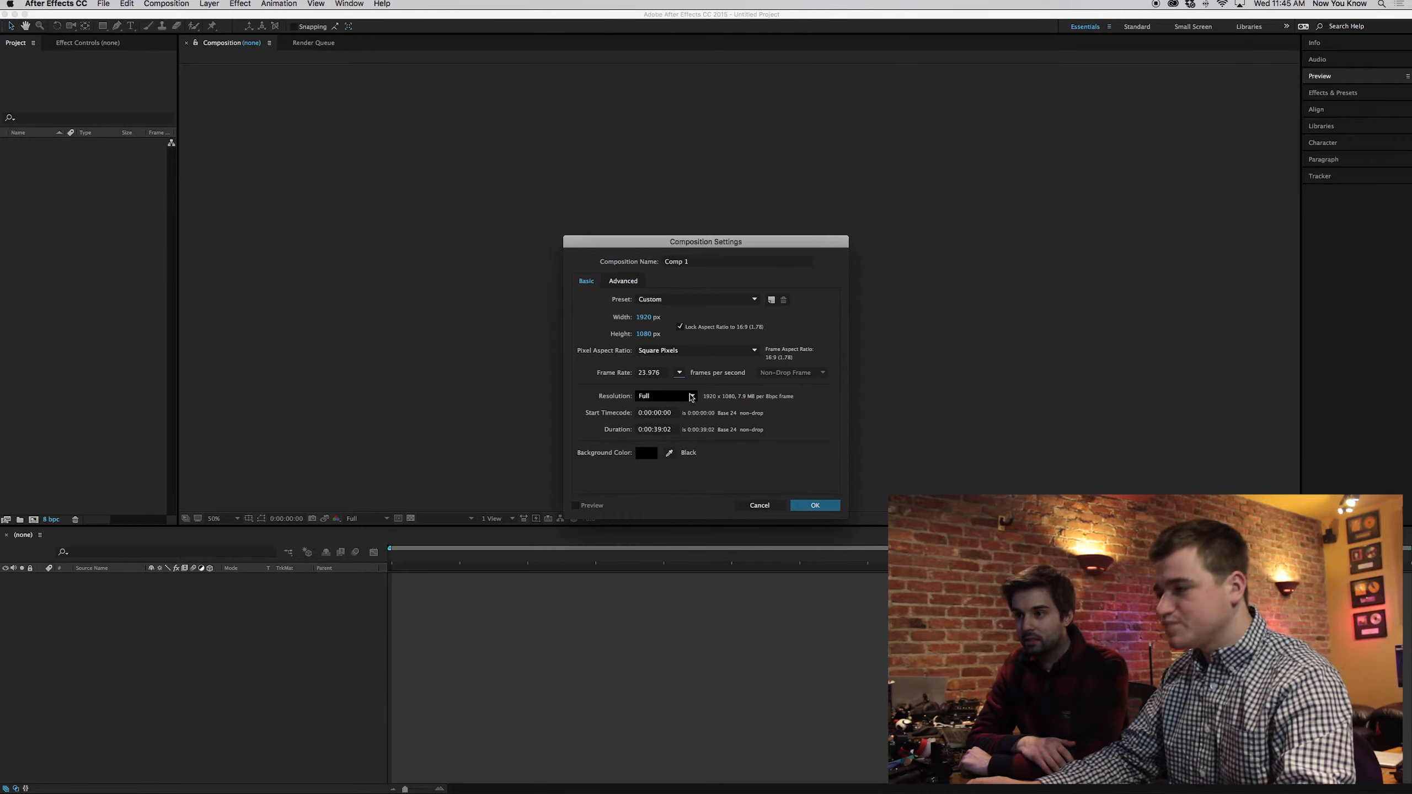
pyautogui.click(690, 397)
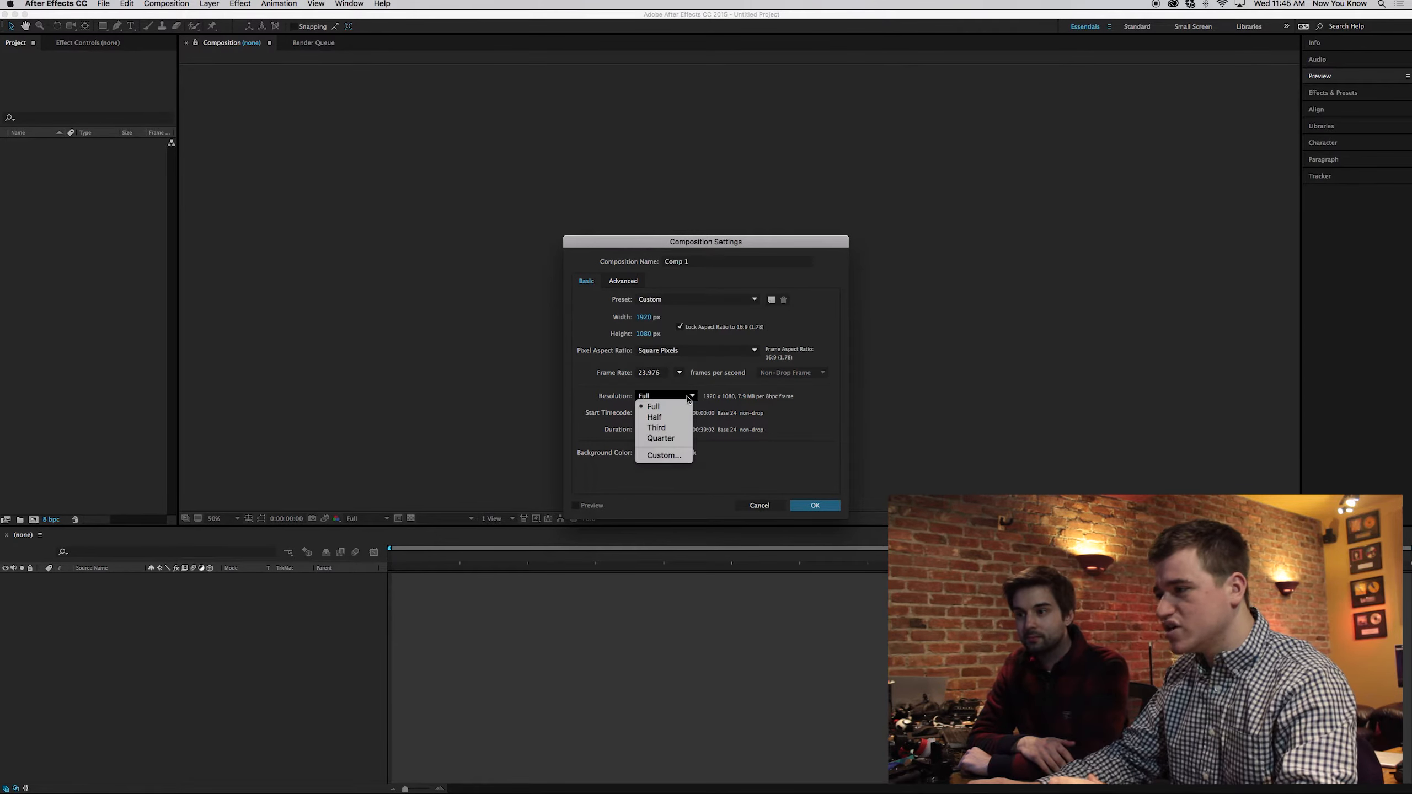
pyautogui.click(810, 420)
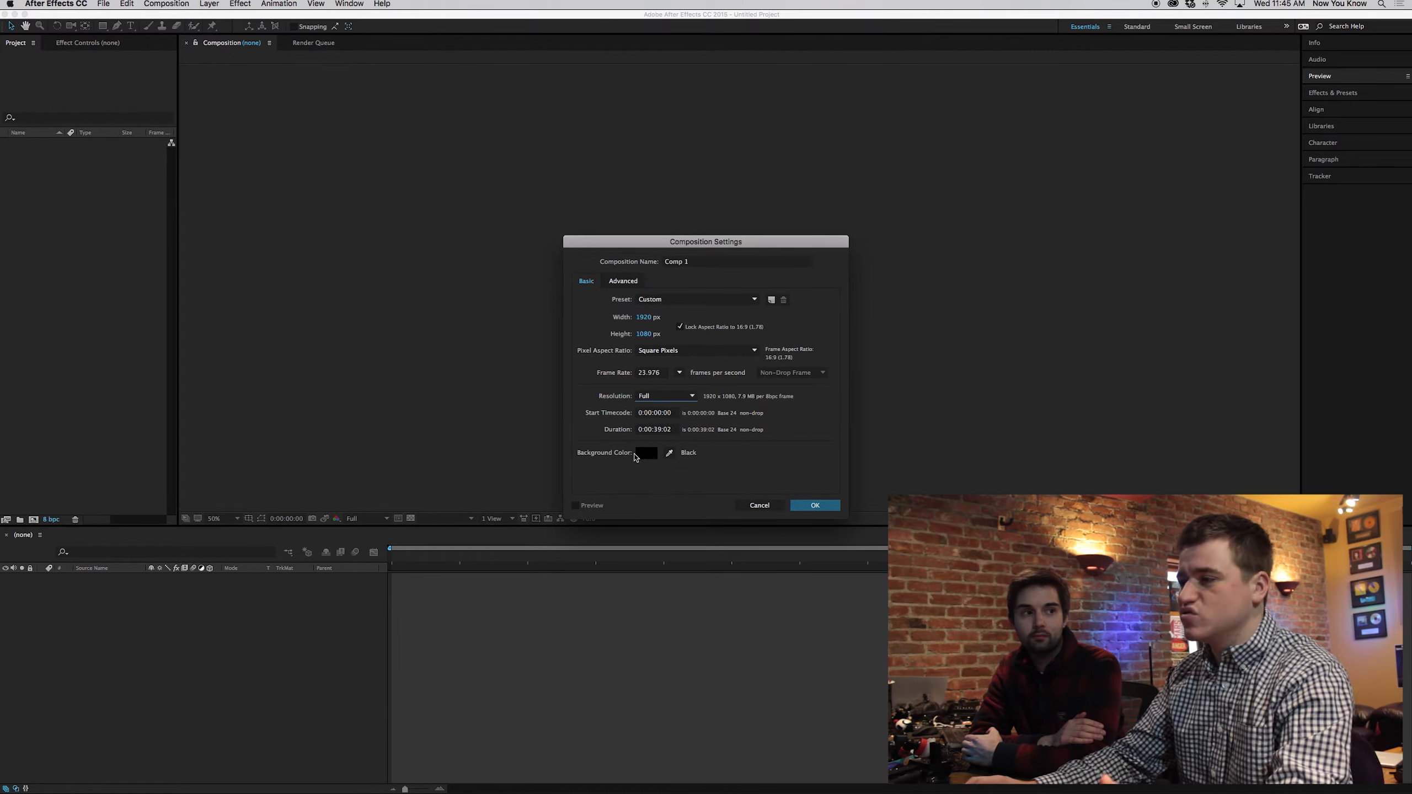
pyautogui.click(646, 453)
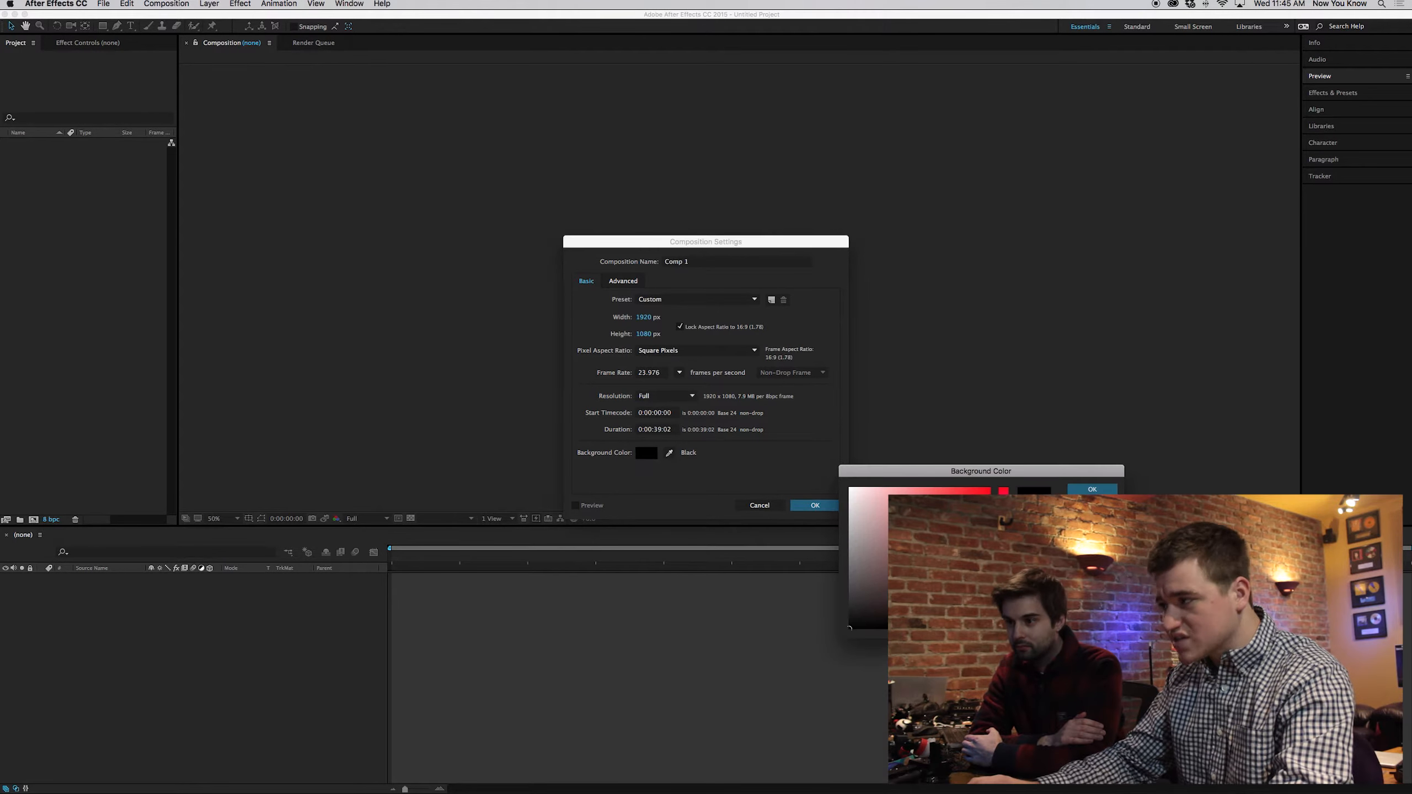
pyautogui.click(874, 570)
pyautogui.moveTo(874, 570); pyautogui.dragTo(790, 639)
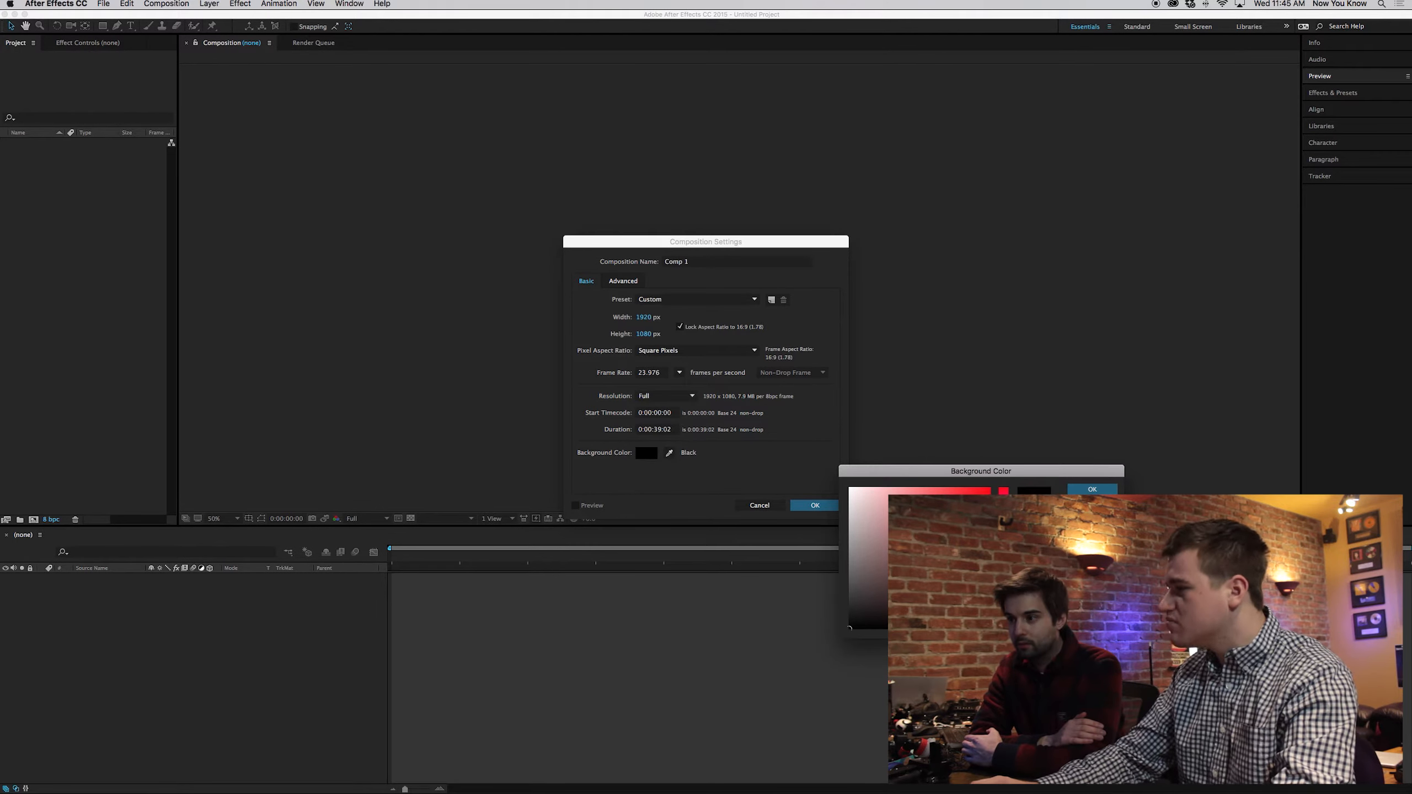
pyautogui.click(1090, 491)
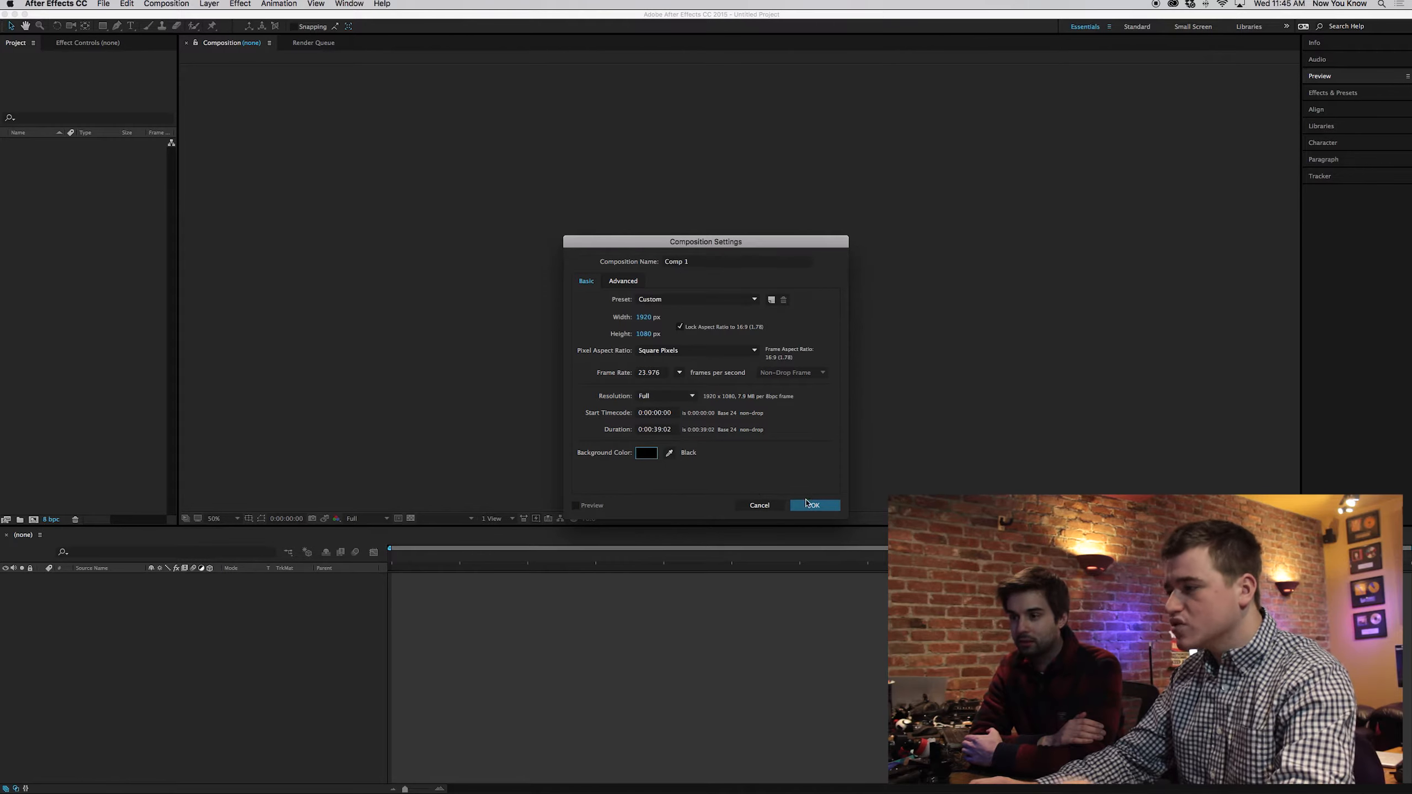
pyautogui.click(814, 505)
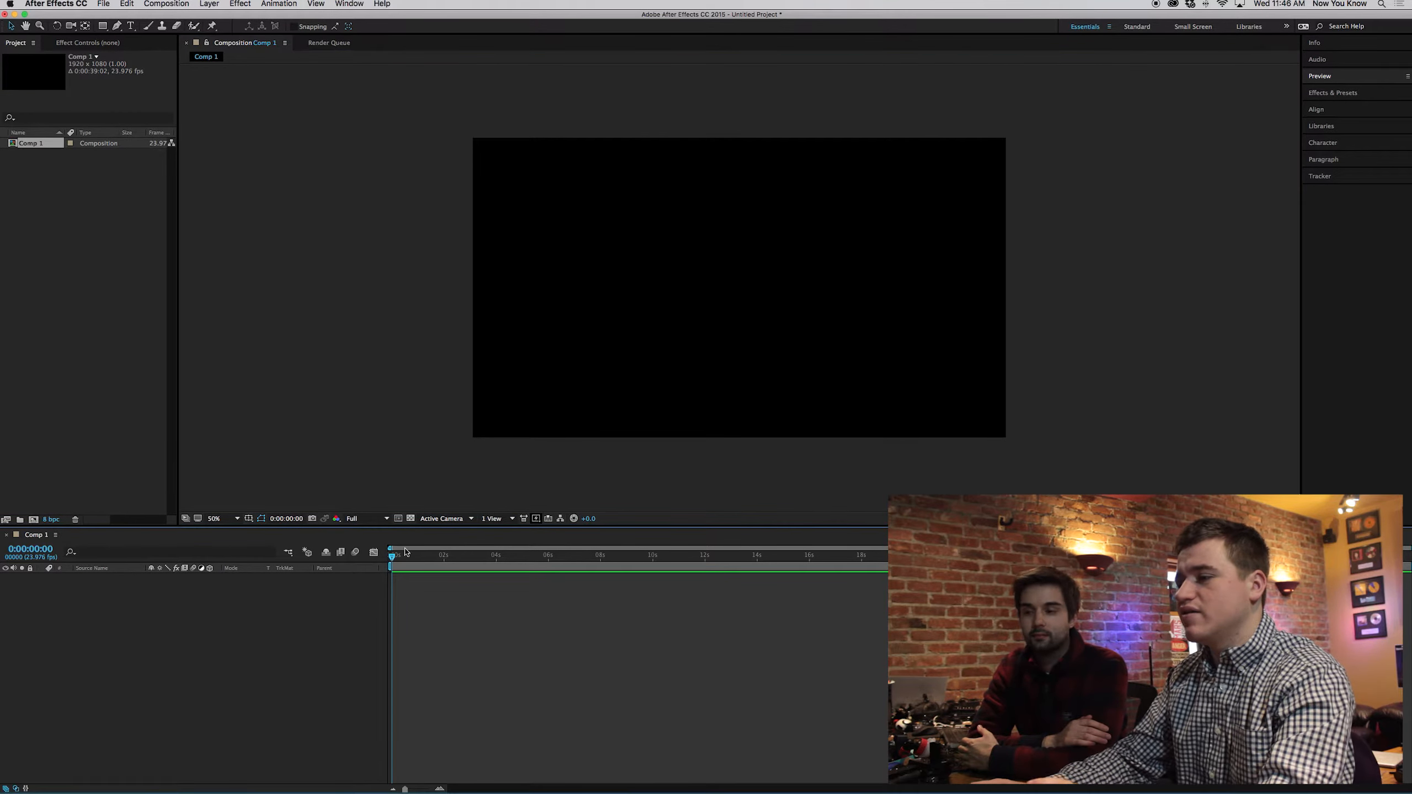
# Step: Rename the new composition from Comp 1 to Test in the project
pyautogui.click(582, 267)
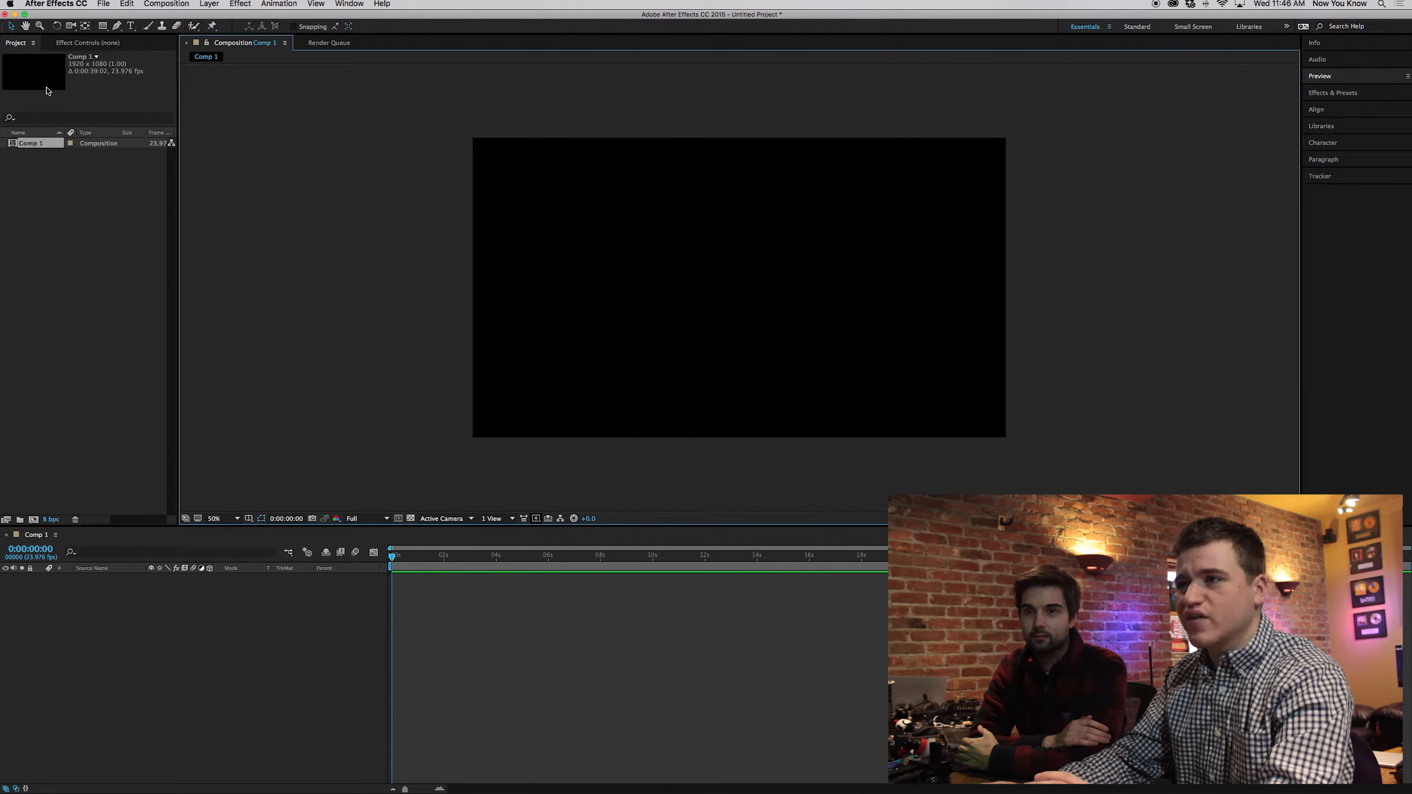
pyautogui.click(34, 195)
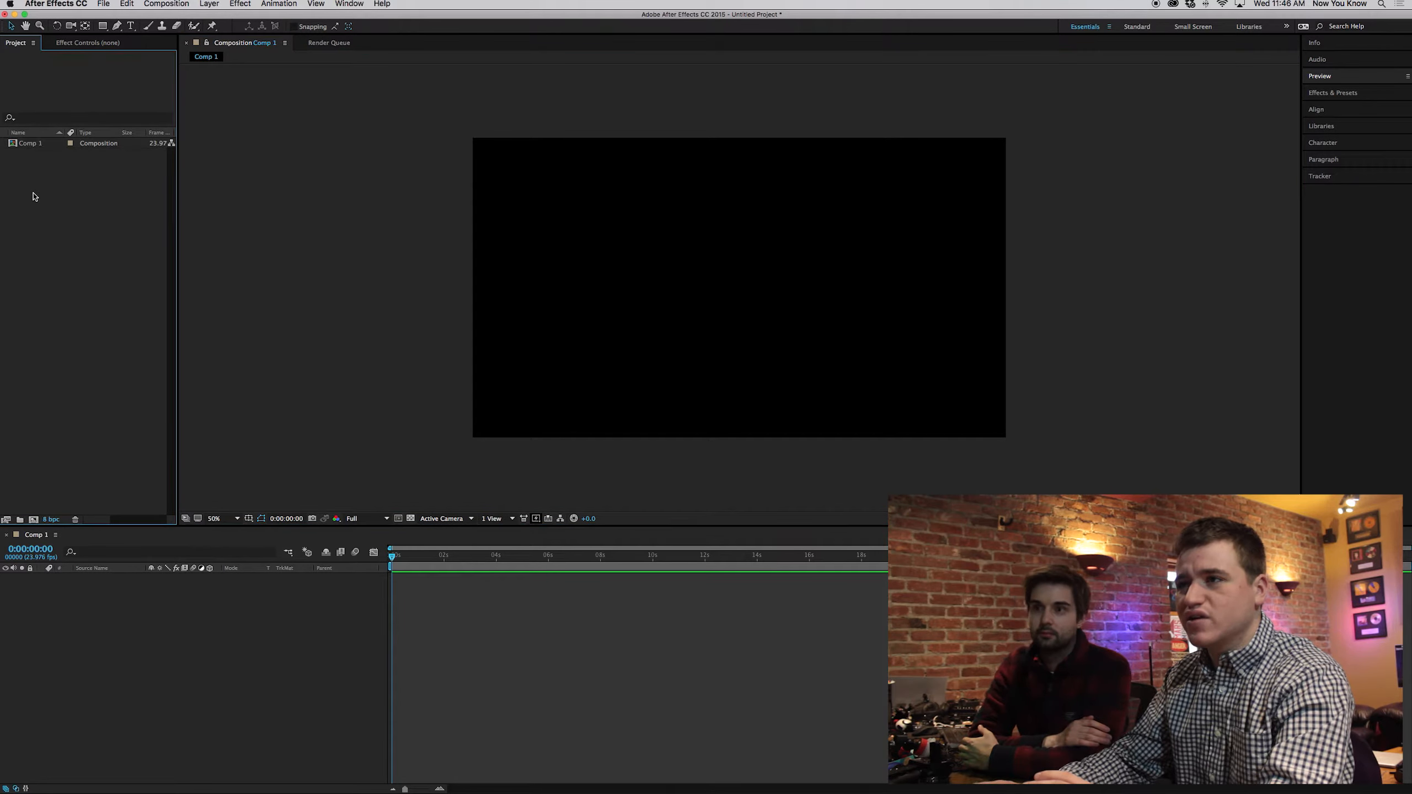
pyautogui.click(34, 145)
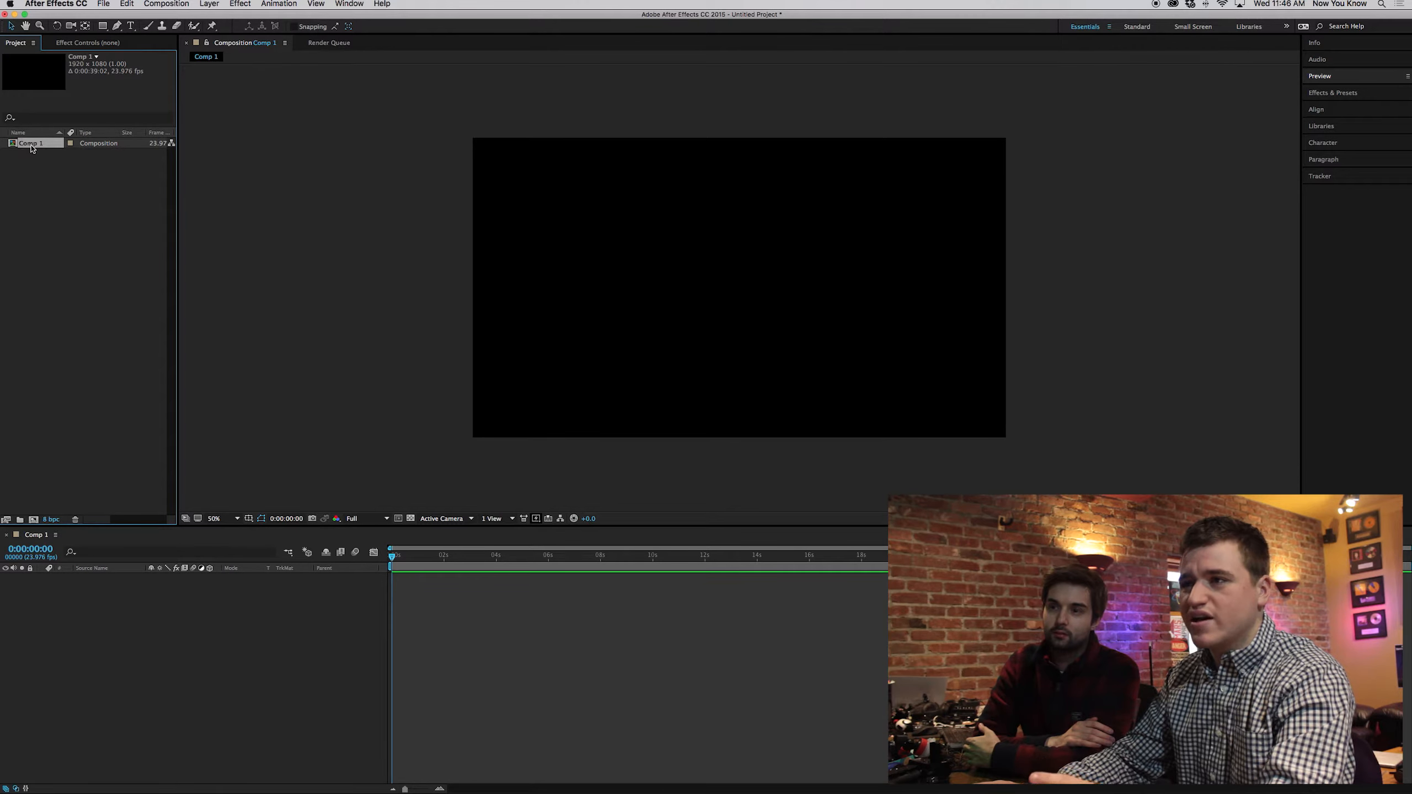
pyautogui.click(661, 258)
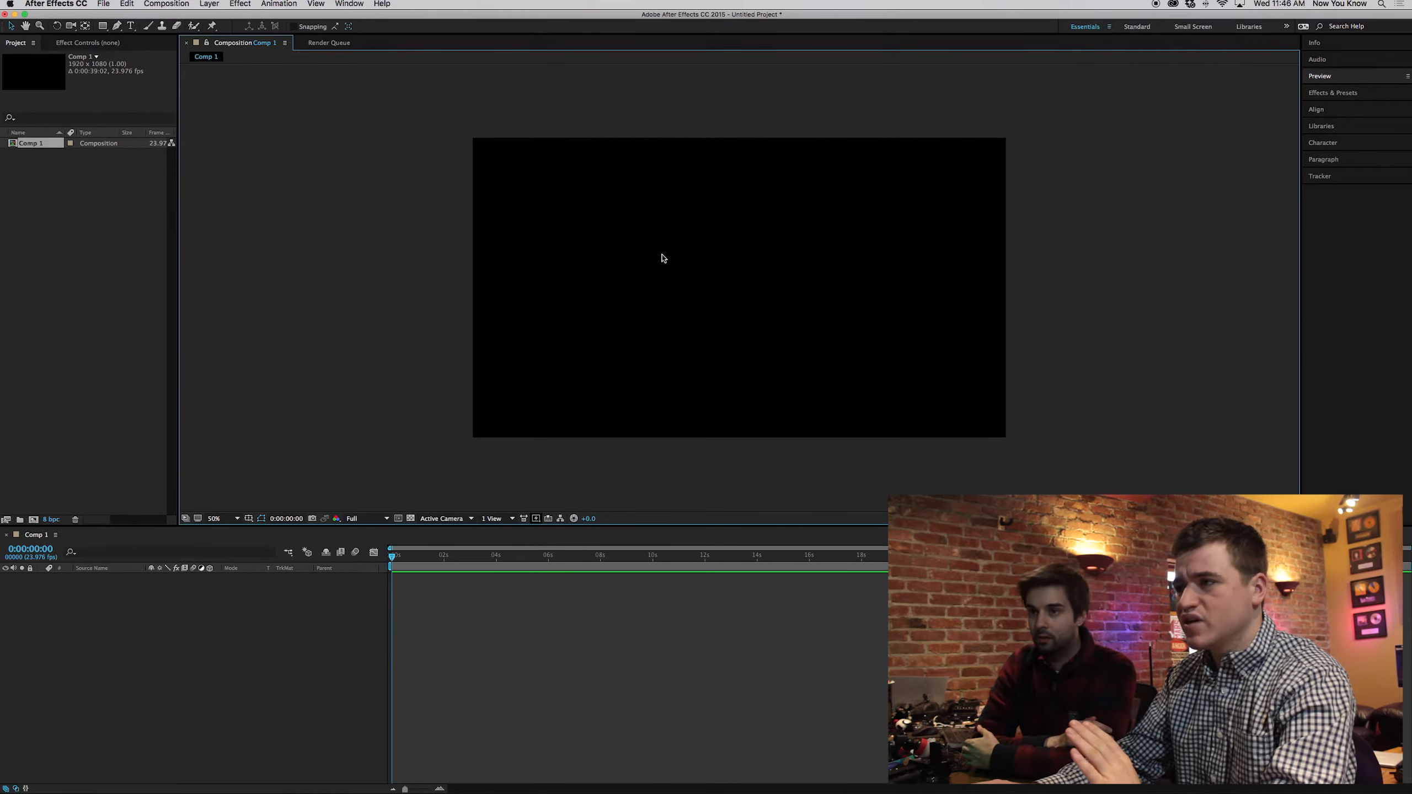
pyautogui.rightClick(34, 146)
pyautogui.click(87, 279)
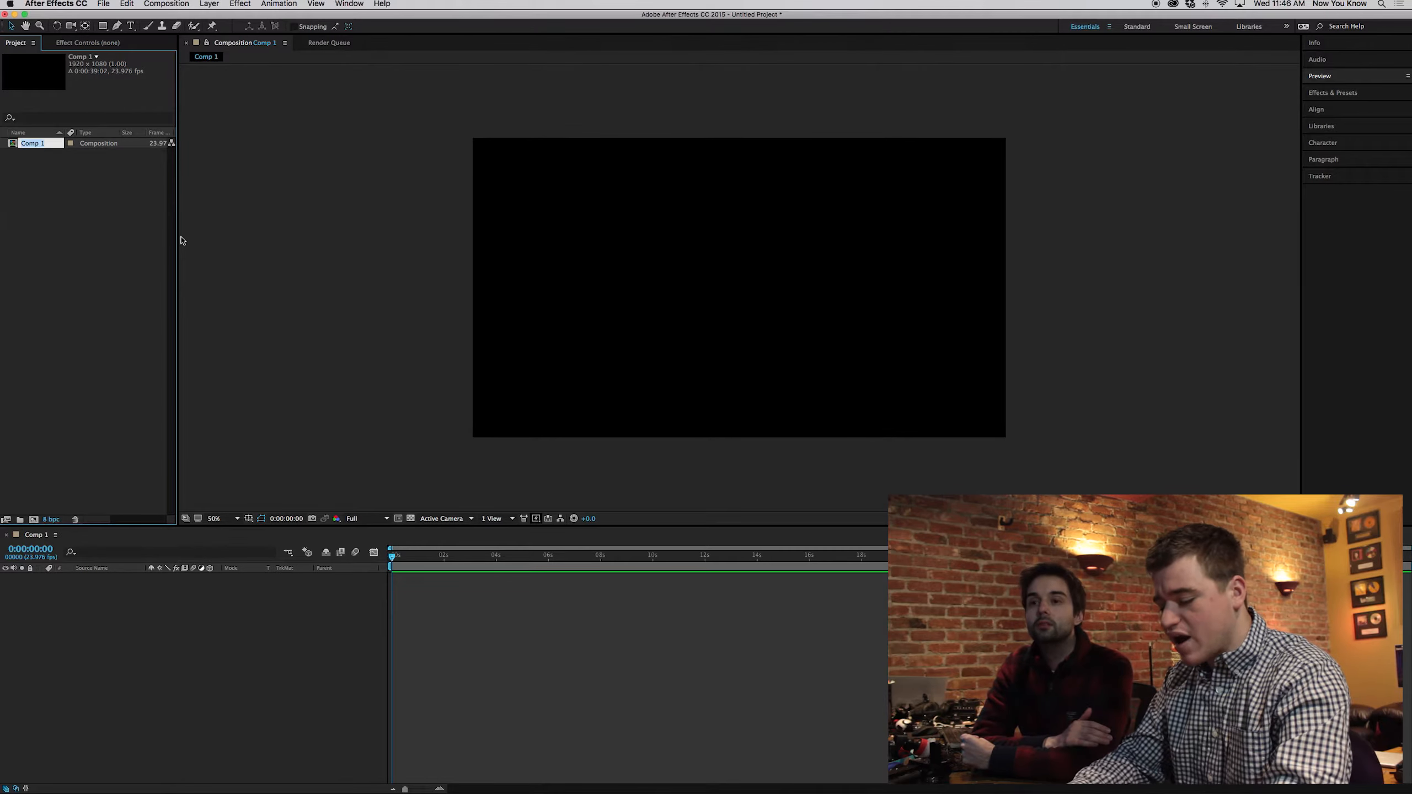
pyautogui.write('Back')
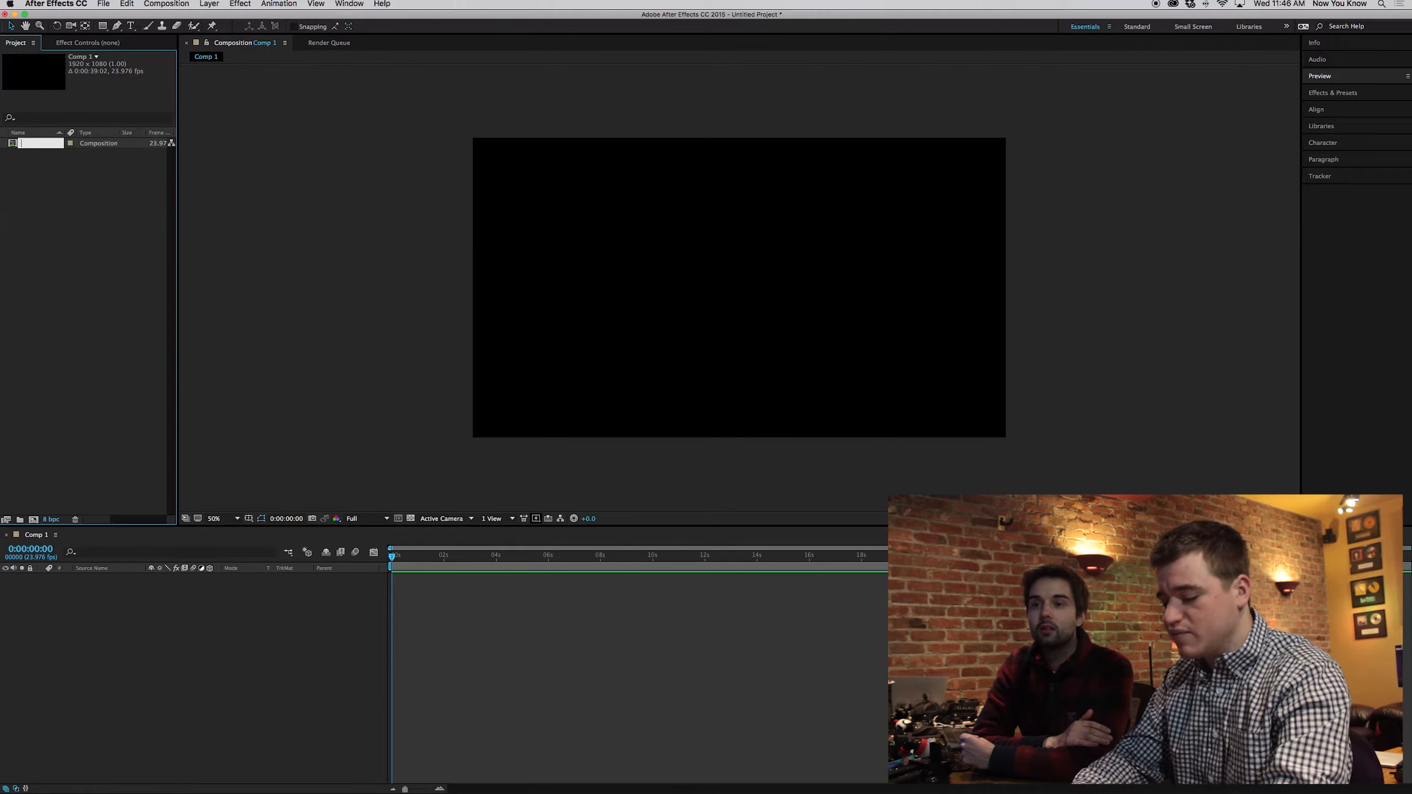
pyautogui.click(79, 227)
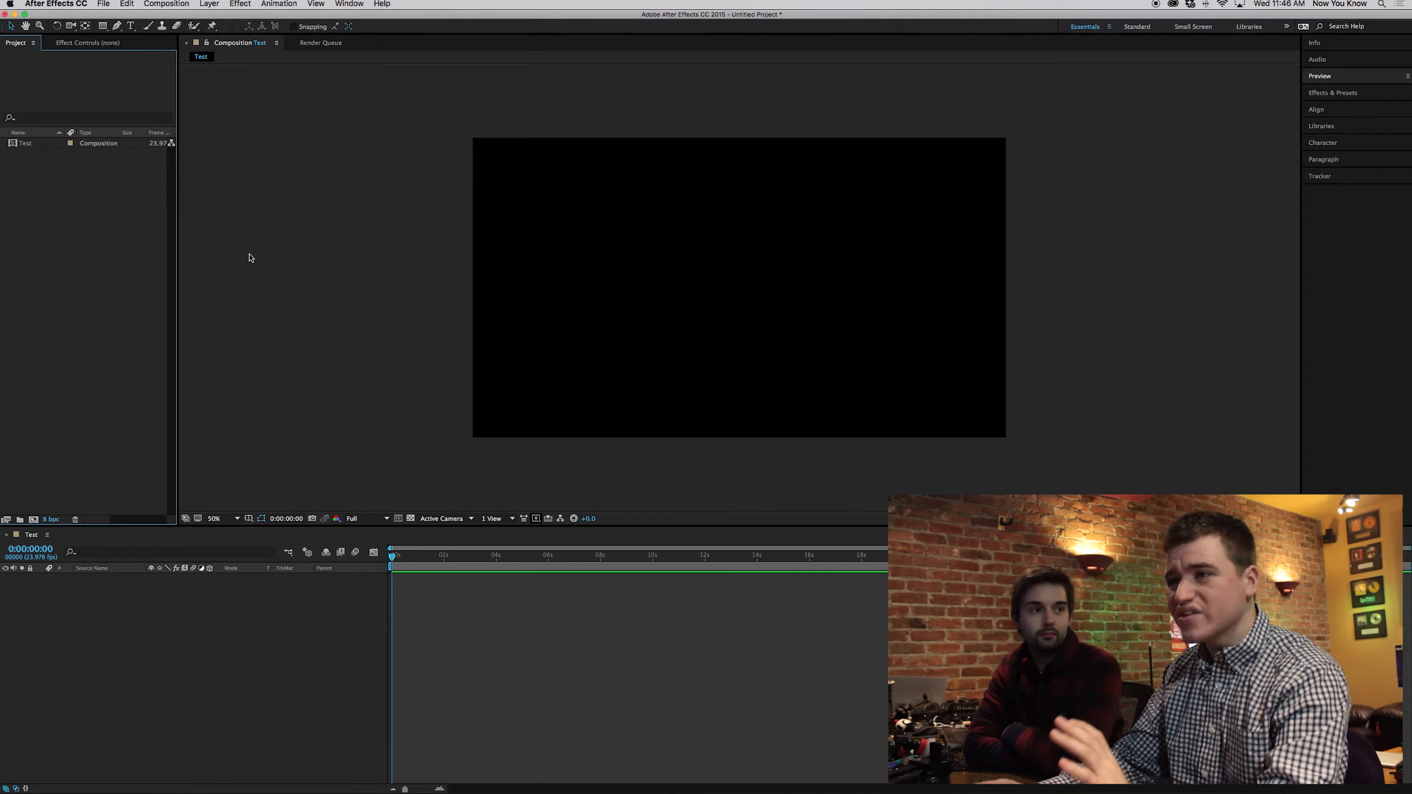
# Step: Shift the Test composition frame around in the viewer with the Hand tool, and return to the Selection tool
pyautogui.click(27, 145)
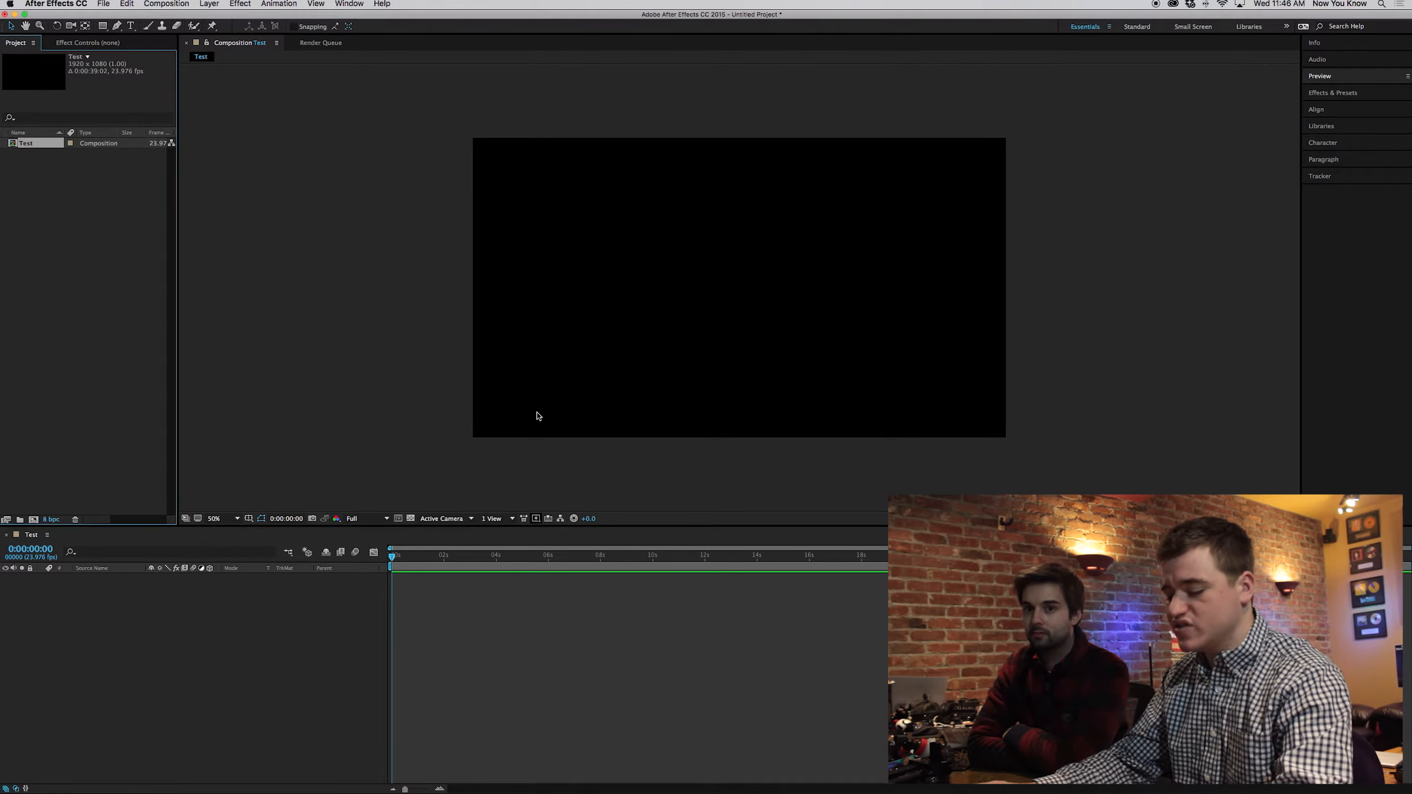
pyautogui.press('h')
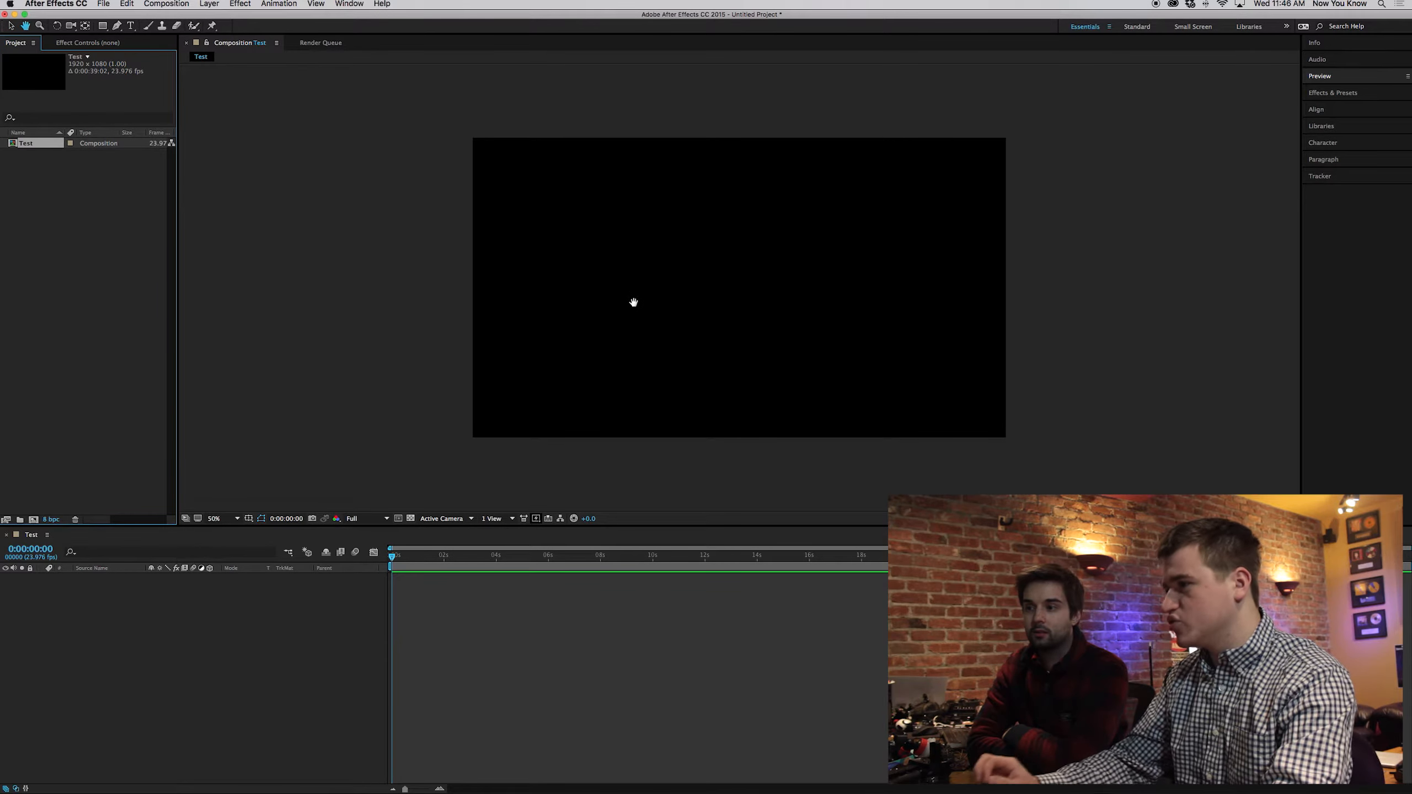
pyautogui.moveTo(706, 293); pyautogui.dragTo(836, 316)
pyautogui.press('v')
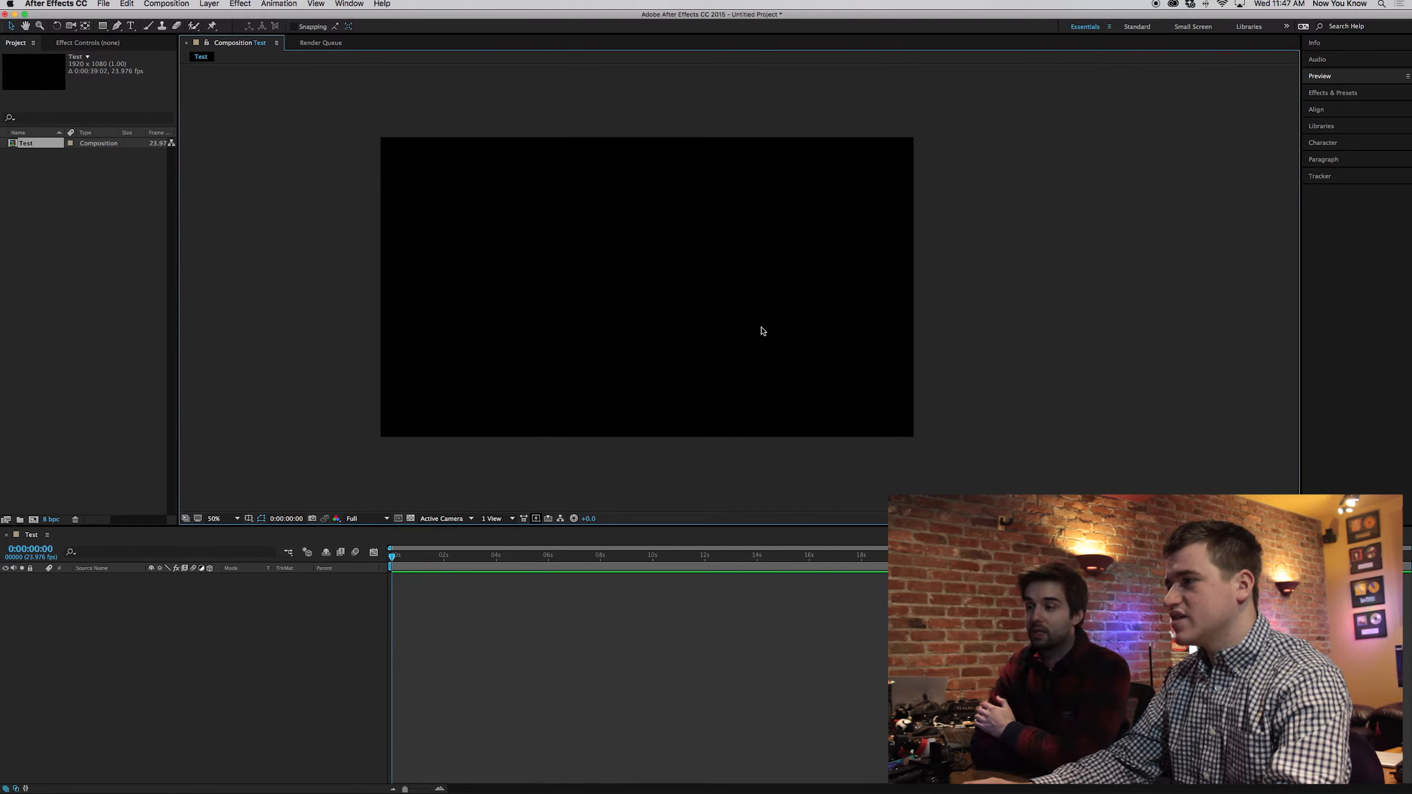
pyautogui.press('h')
pyautogui.moveTo(733, 303); pyautogui.dragTo(858, 325)
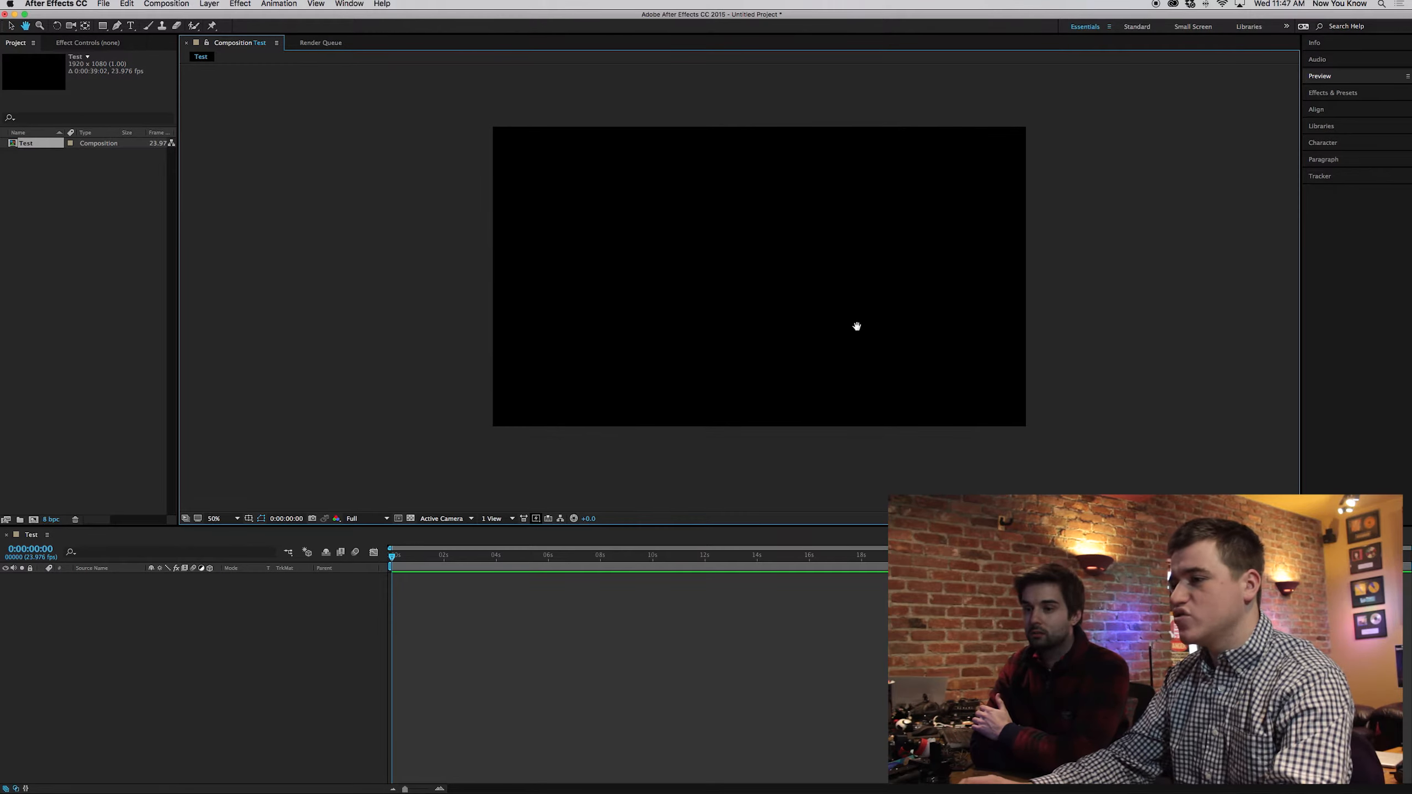
pyautogui.press('v')
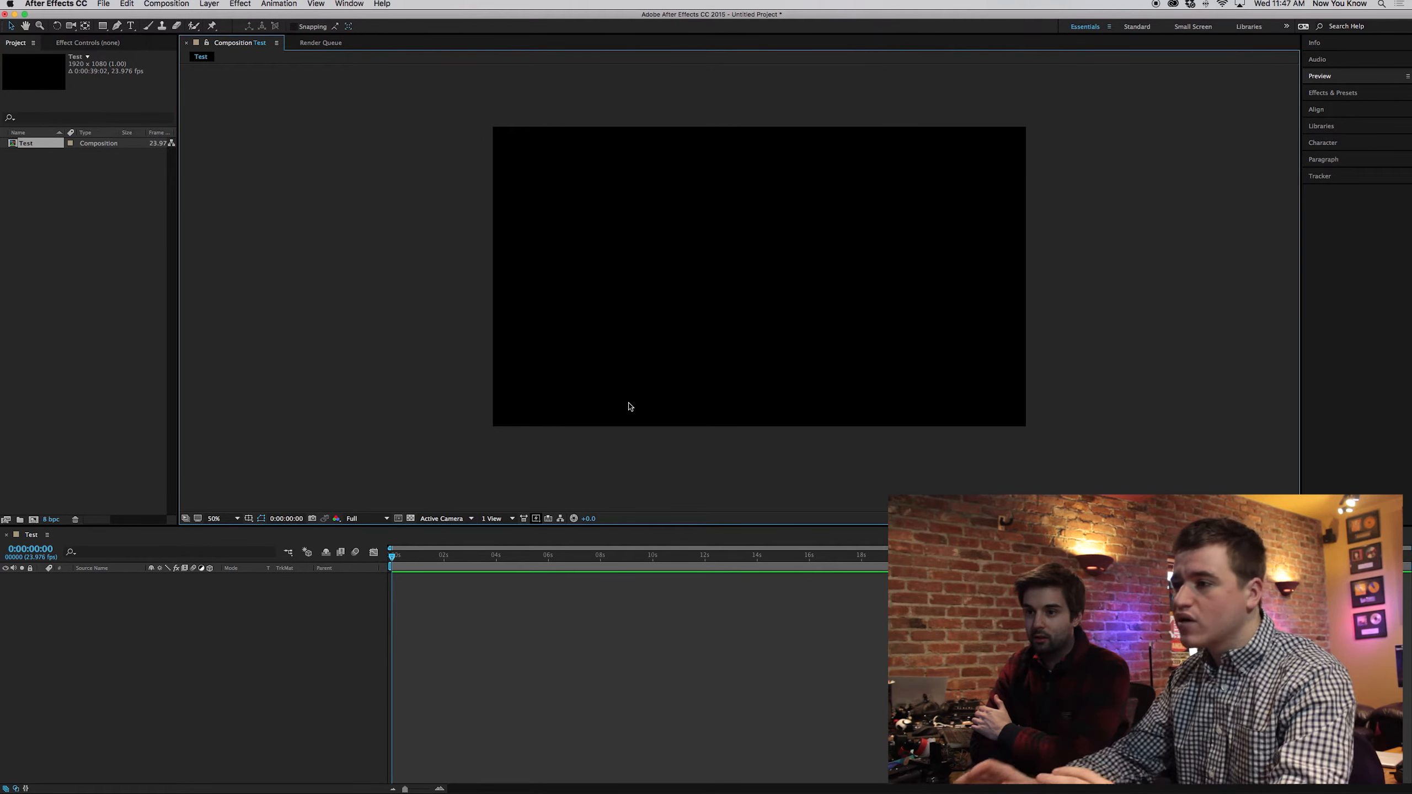
# Step: Magnify the composition view to 100%, and fit the whole frame to the viewer
pyautogui.click(237, 519)
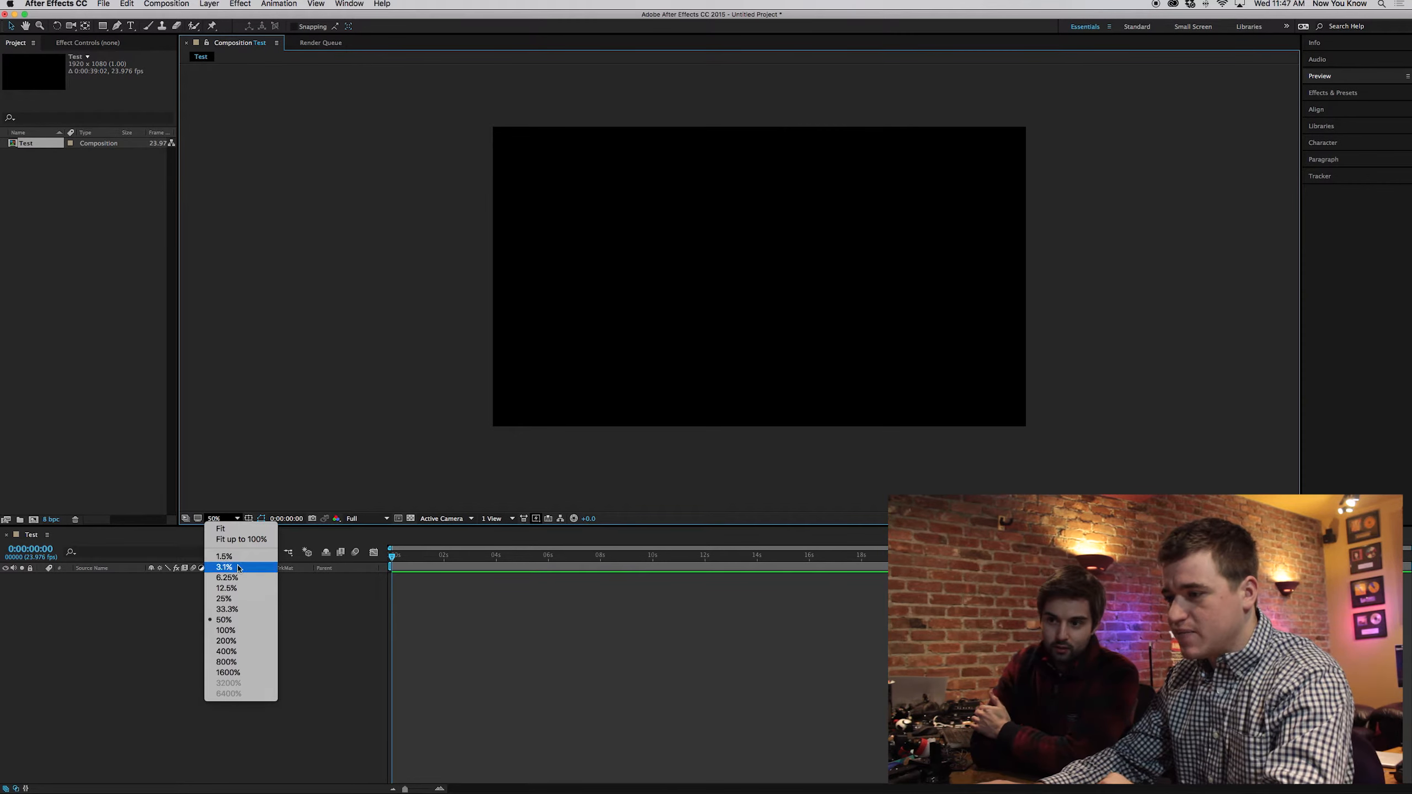
pyautogui.click(225, 631)
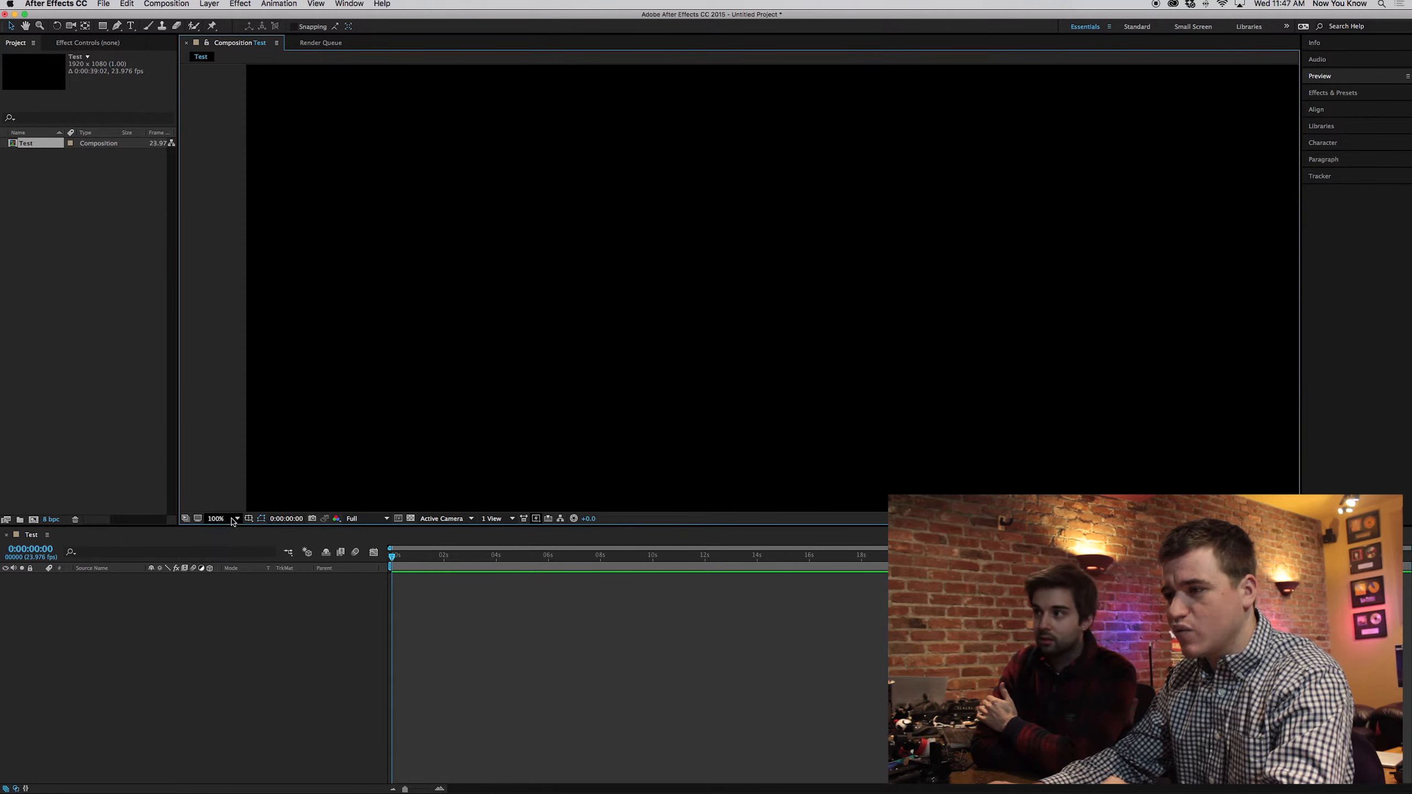
pyautogui.click(231, 519)
pyautogui.click(221, 529)
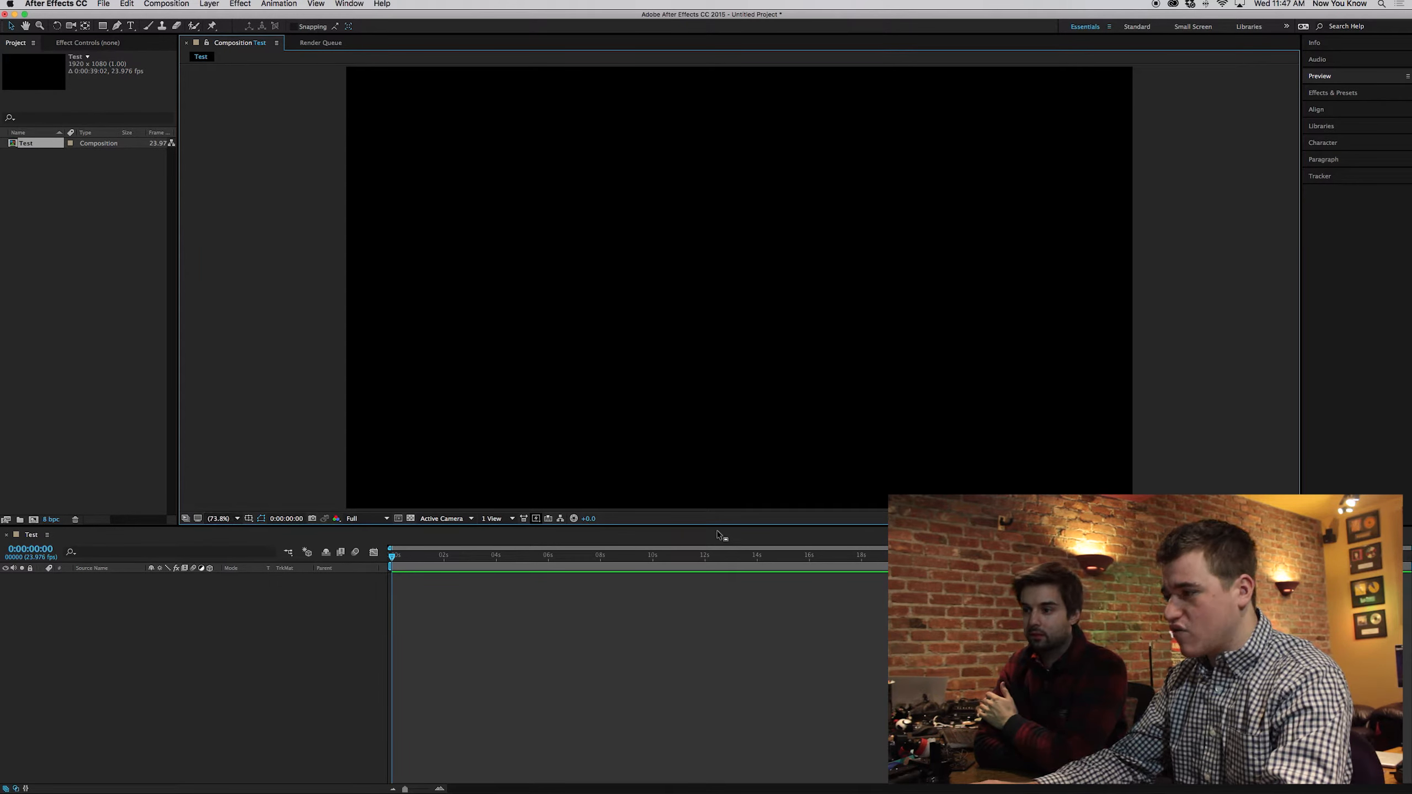
# Step: Set the viewer magnification to 50%, and resize the workspace to give the timeline more height and the project list more width
pyautogui.moveTo(716, 528); pyautogui.dragTo(718, 591)
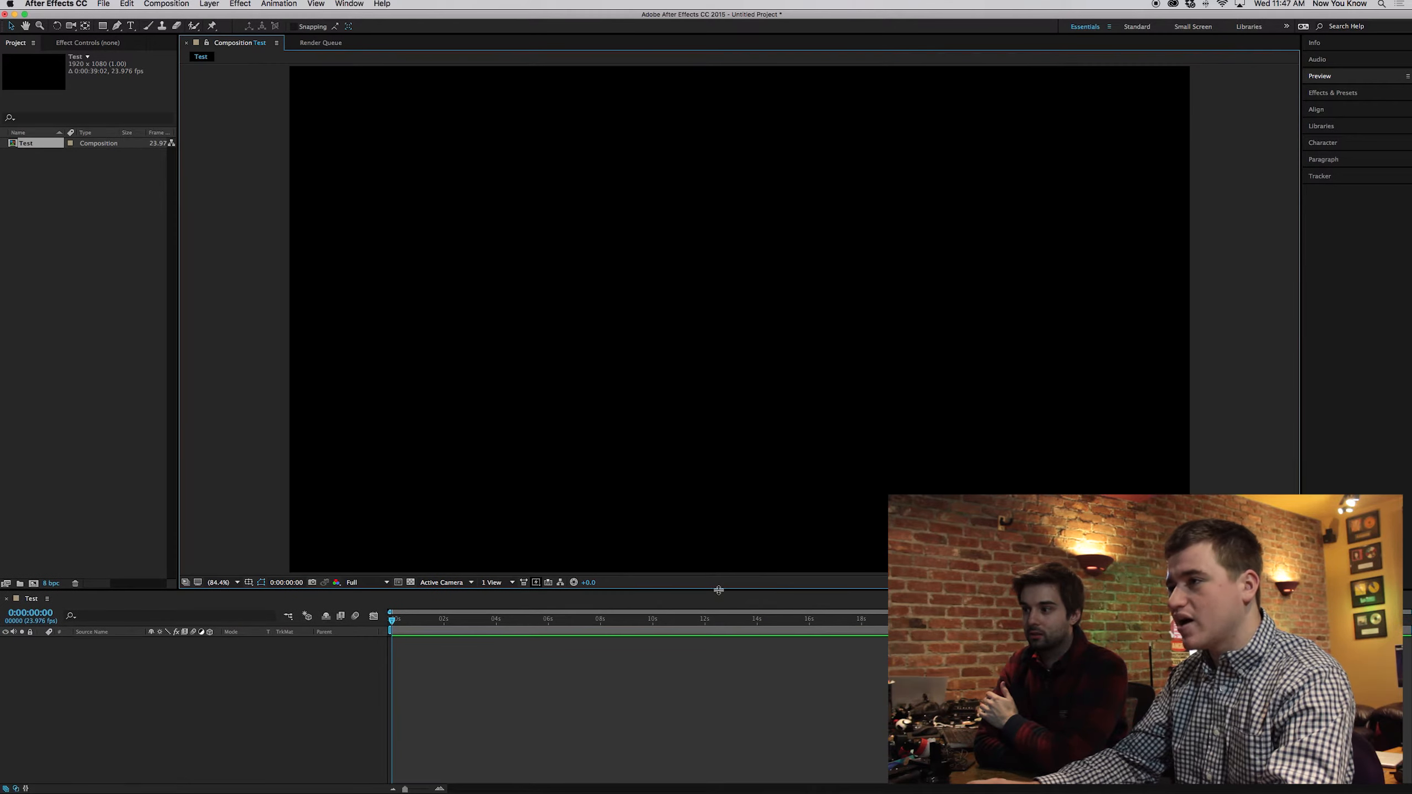
pyautogui.click(236, 582)
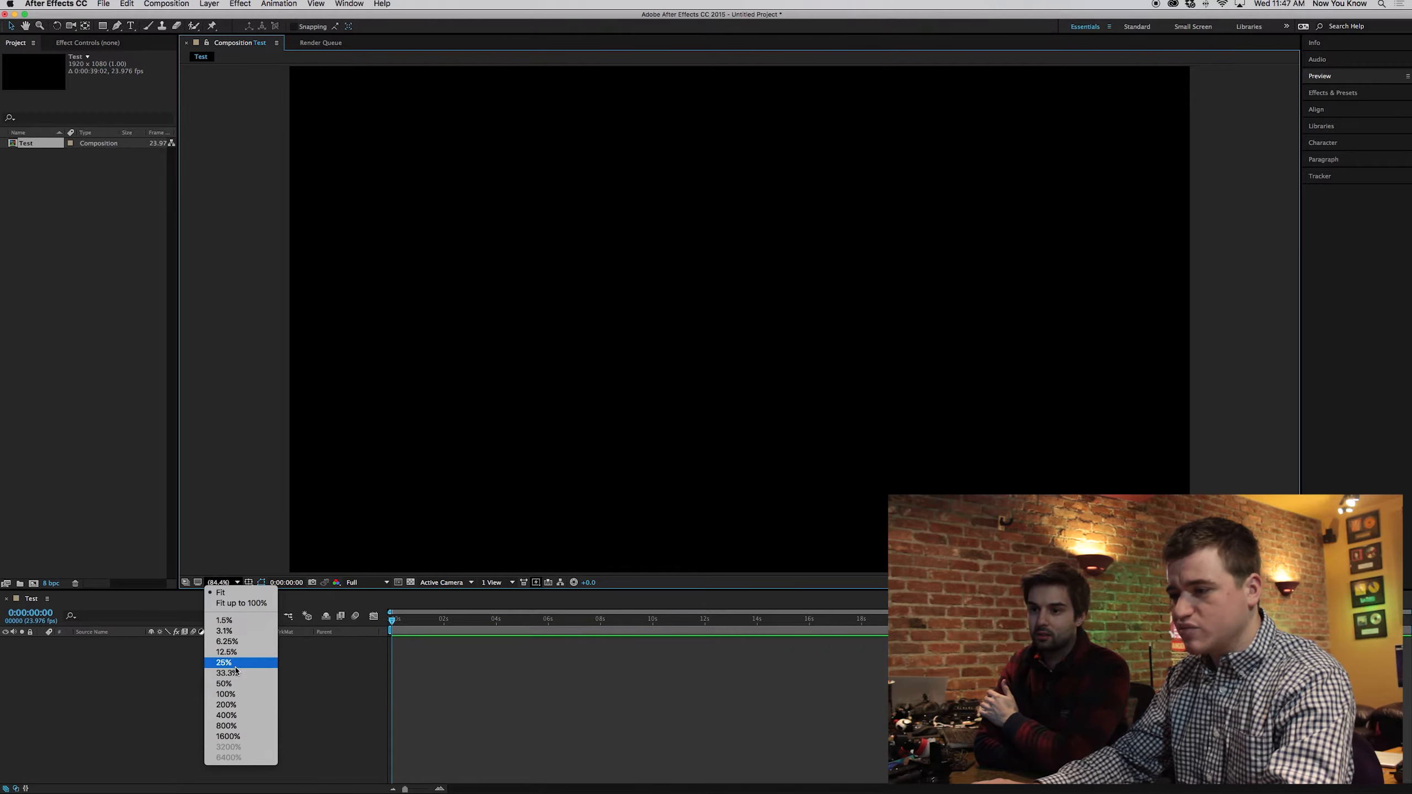
pyautogui.click(224, 684)
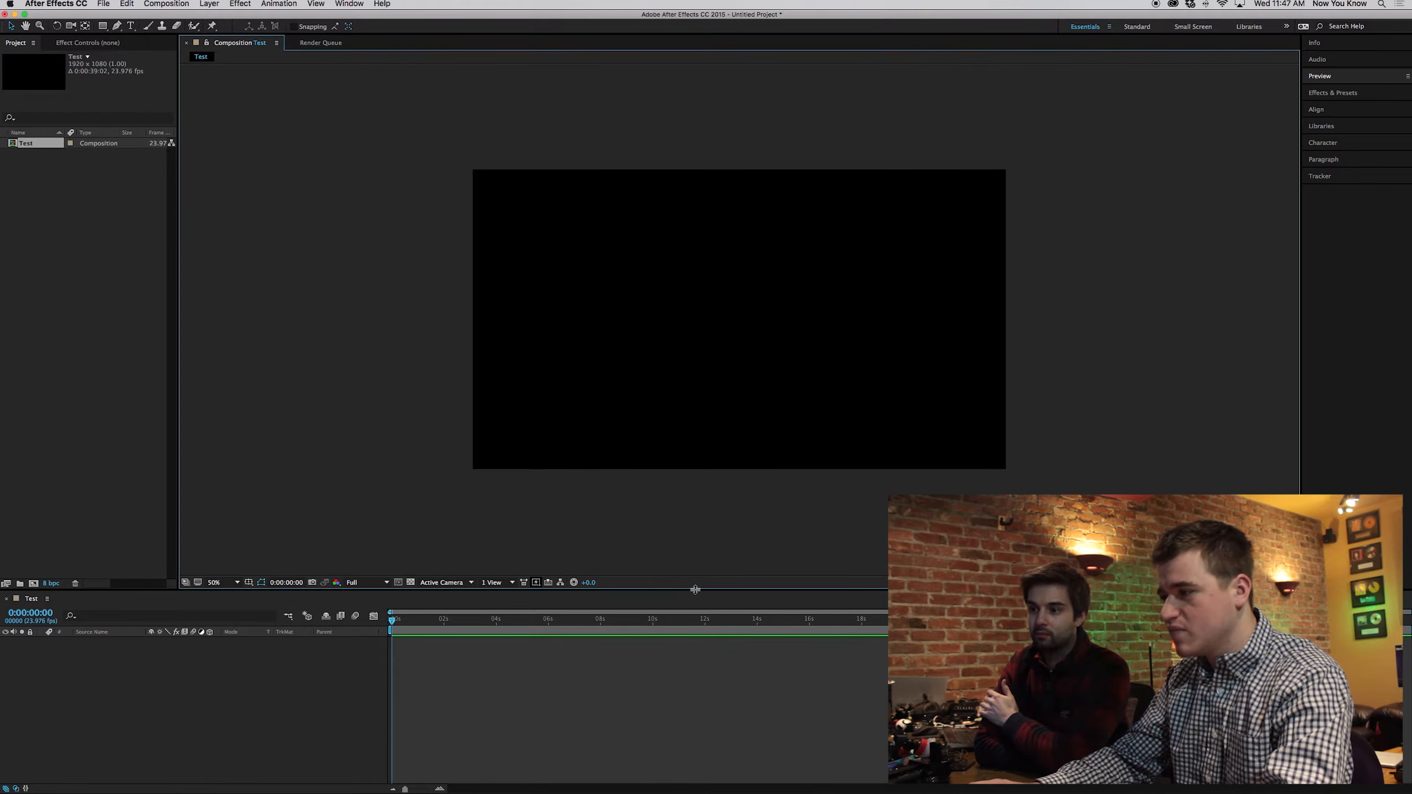
pyautogui.moveTo(697, 589); pyautogui.dragTo(722, 532)
pyautogui.moveTo(178, 316); pyautogui.dragTo(248, 462)
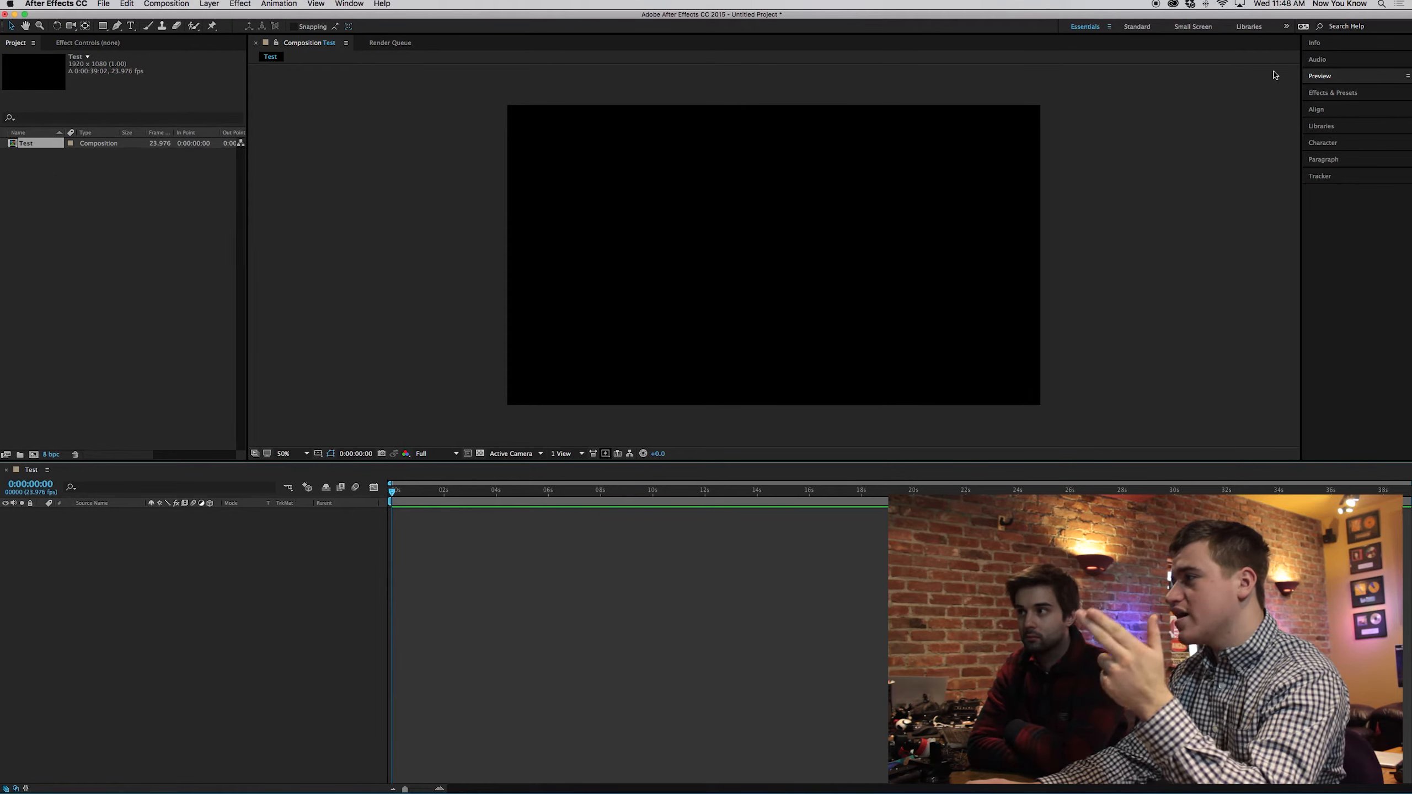
# Step: Look through the effect categories in Effects & Presets, and collapse the list again
pyautogui.click(1387, 96)
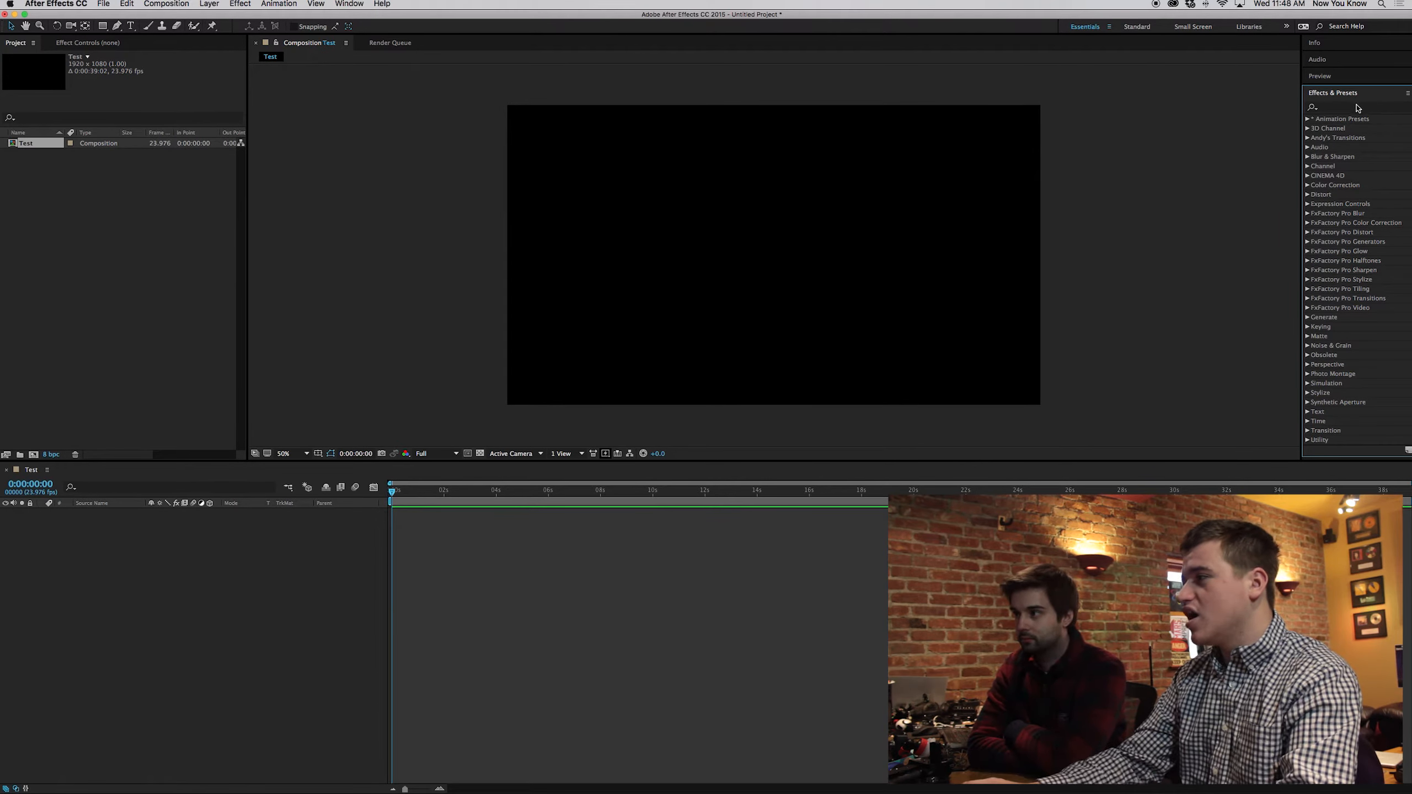
pyautogui.scroll(-3, 1348, 342)
pyautogui.scroll(3, 1348, 341)
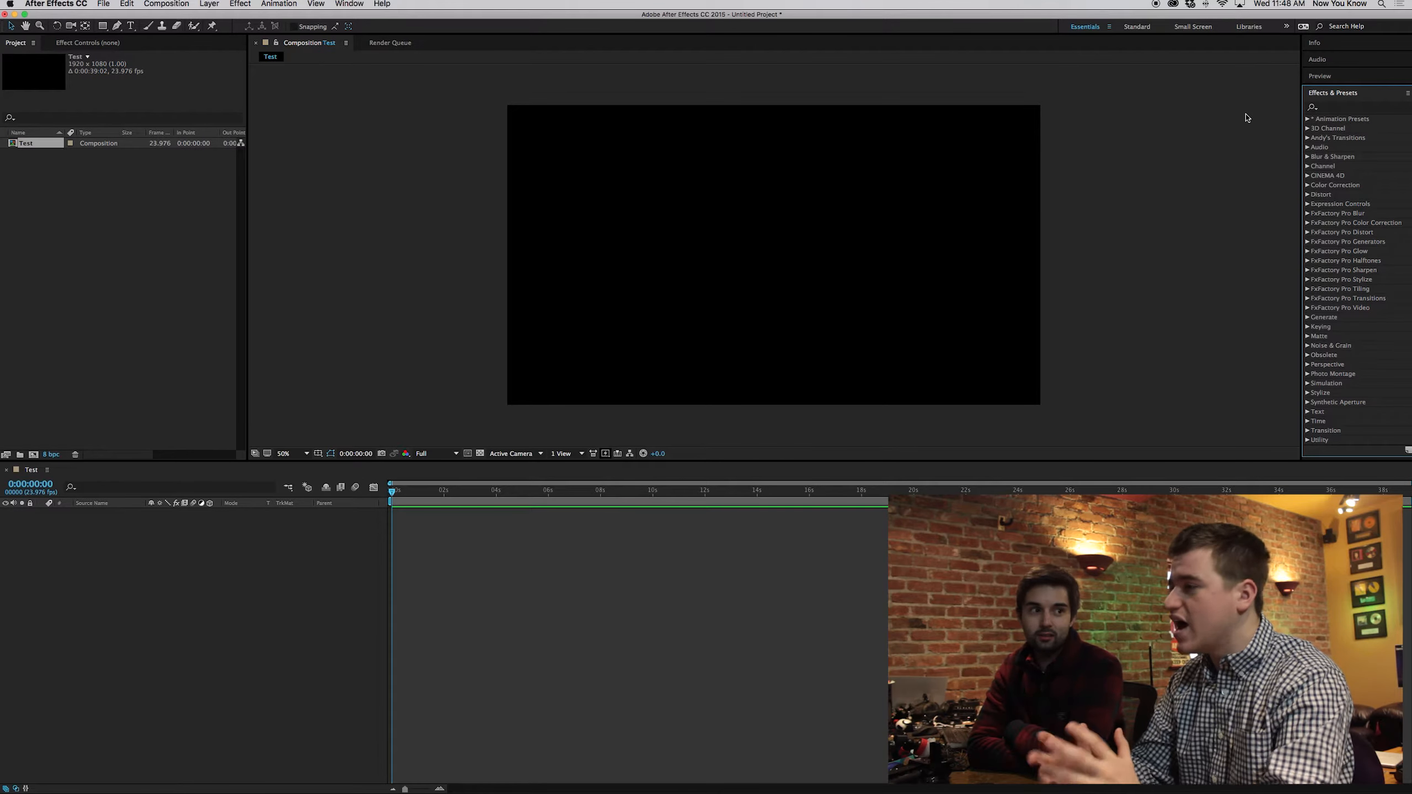
pyautogui.click(1385, 97)
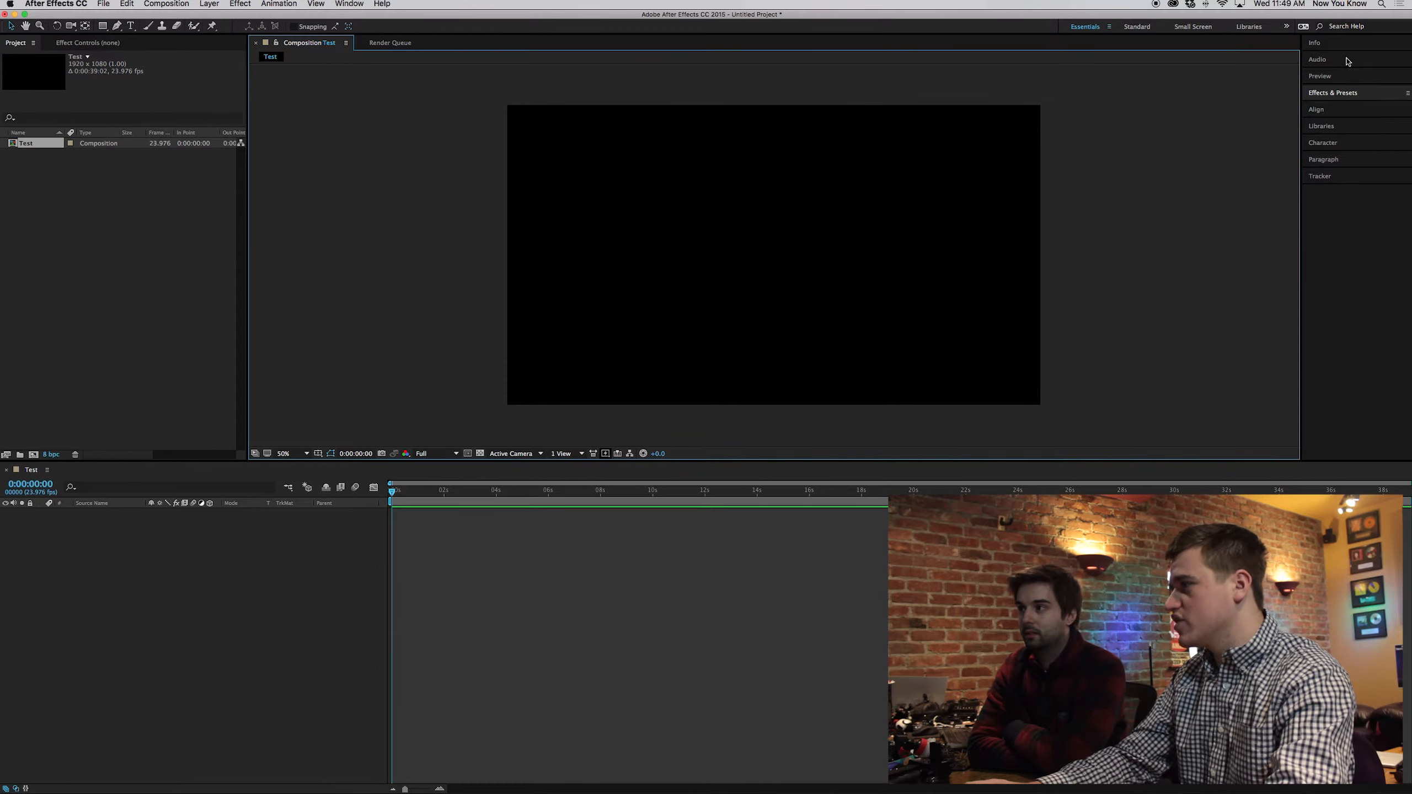
# Step: Show the preview playback controls, and play the composition from 0:00:06:20
pyautogui.click(1361, 77)
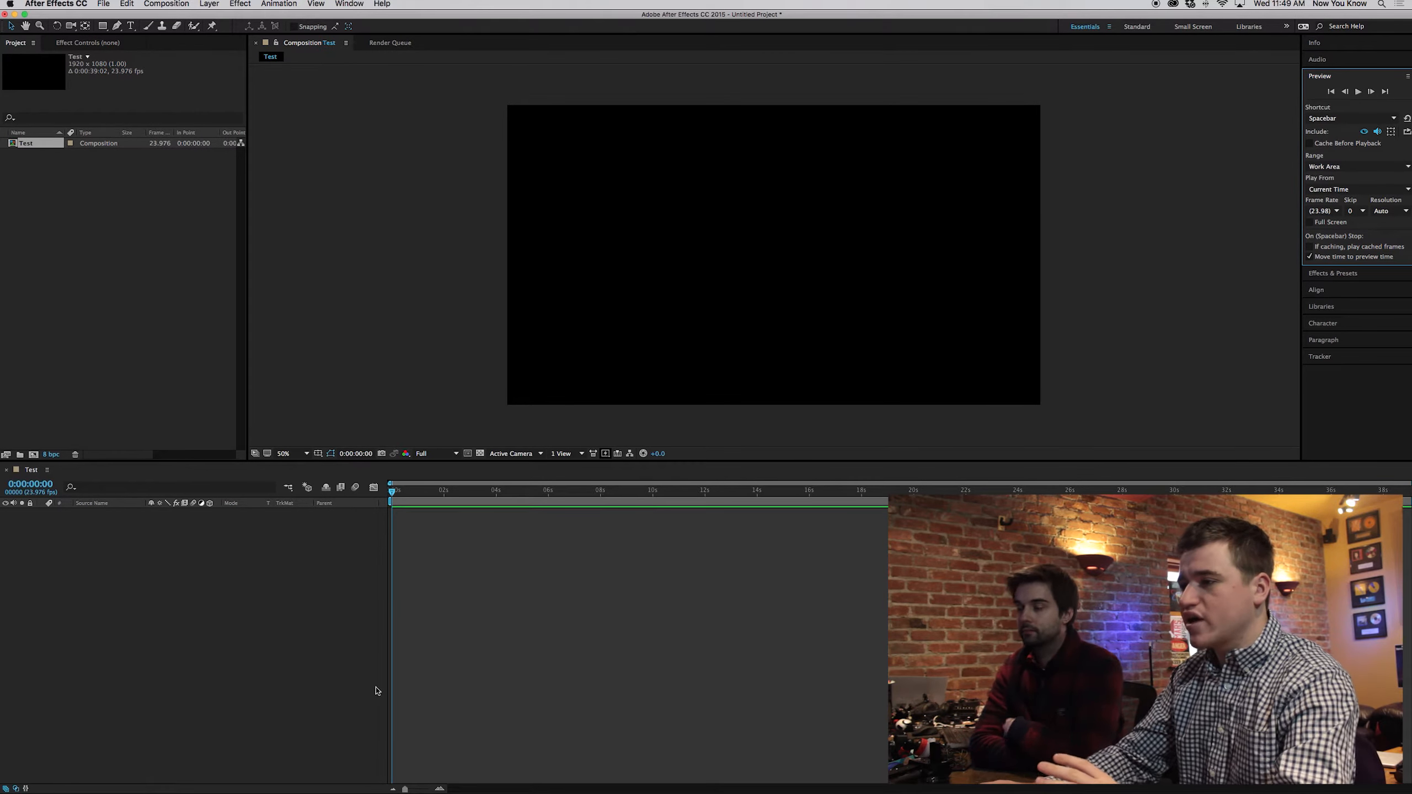
pyautogui.moveTo(505, 491); pyautogui.dragTo(573, 496)
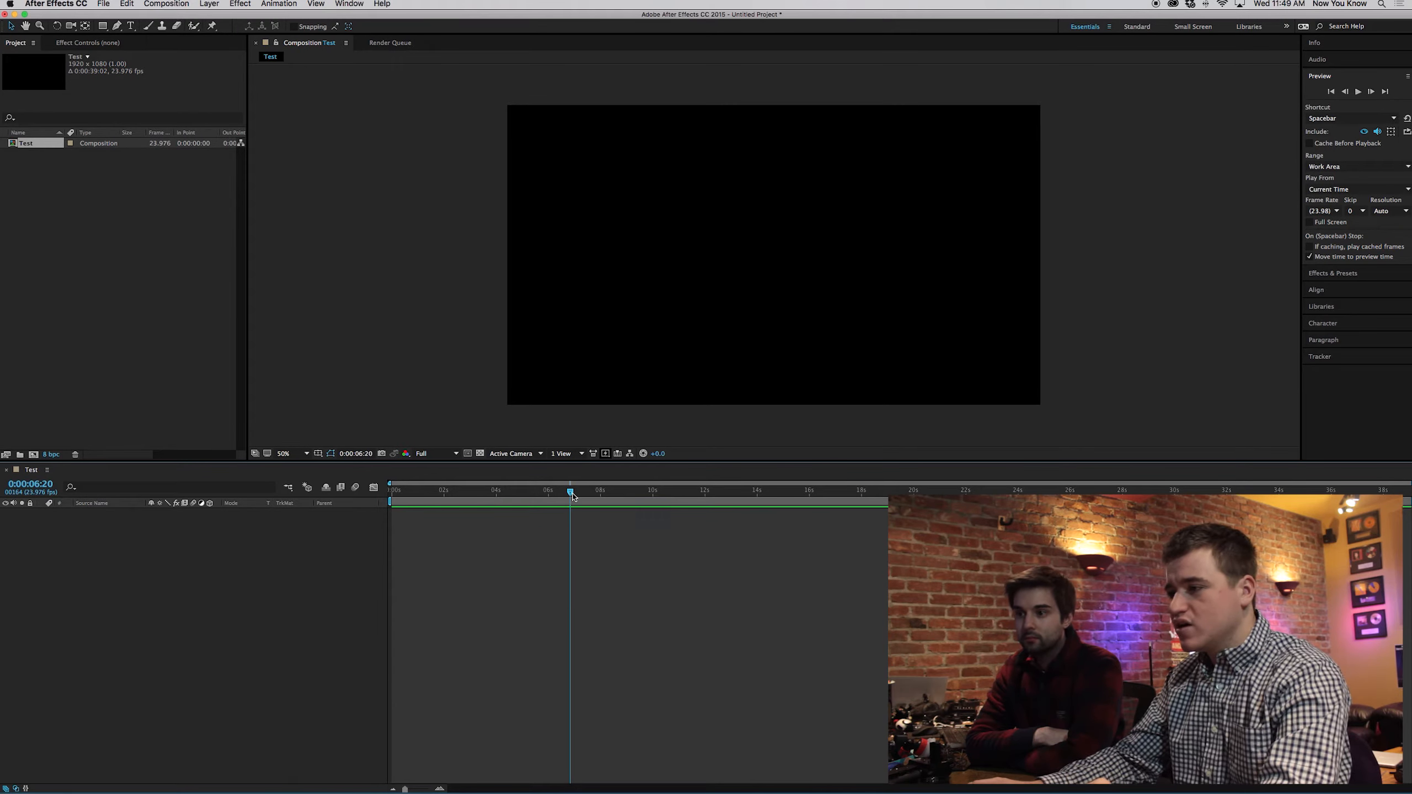
pyautogui.press('space')
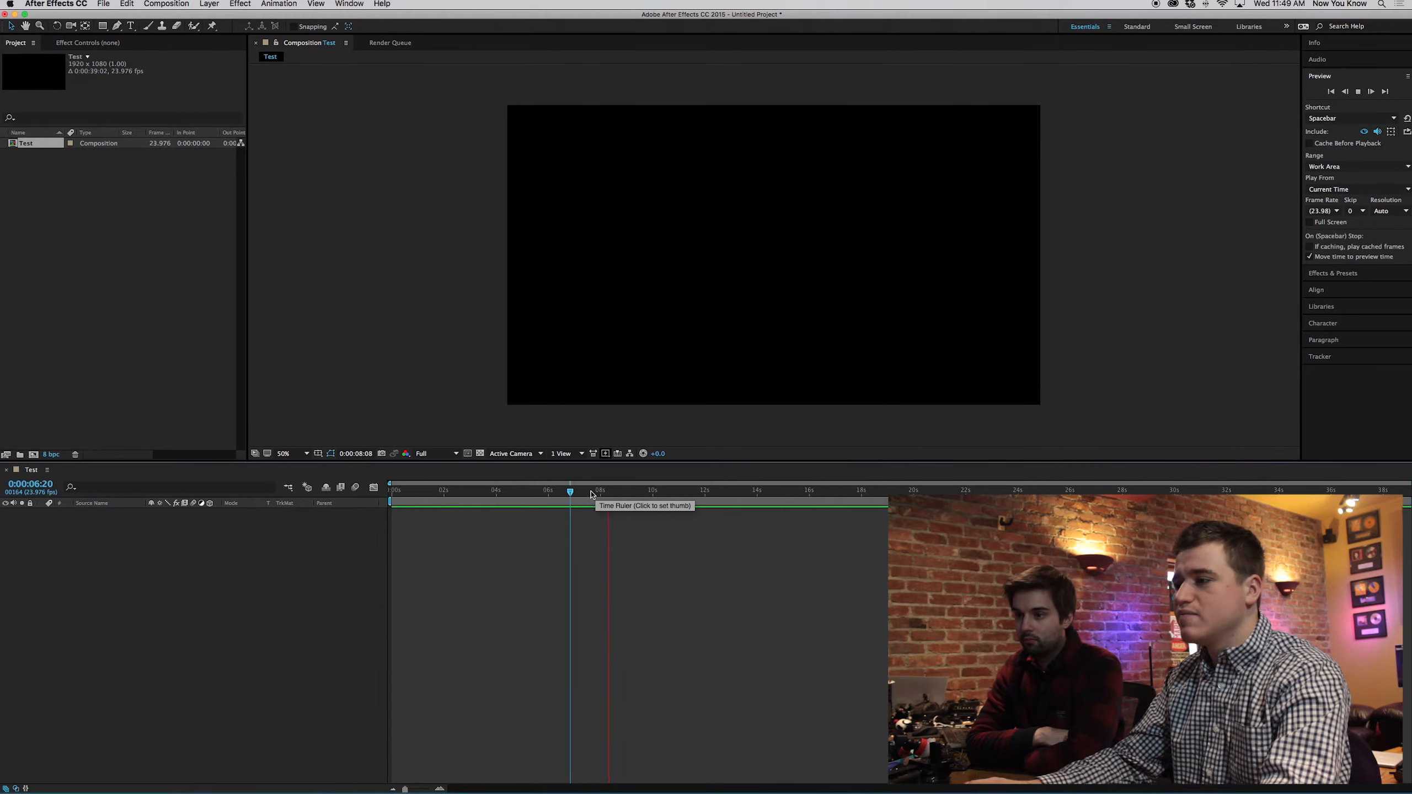
# Step: Stop the playback, set previews to play from Start Of Range, and play the composition briefly
pyautogui.press('space')
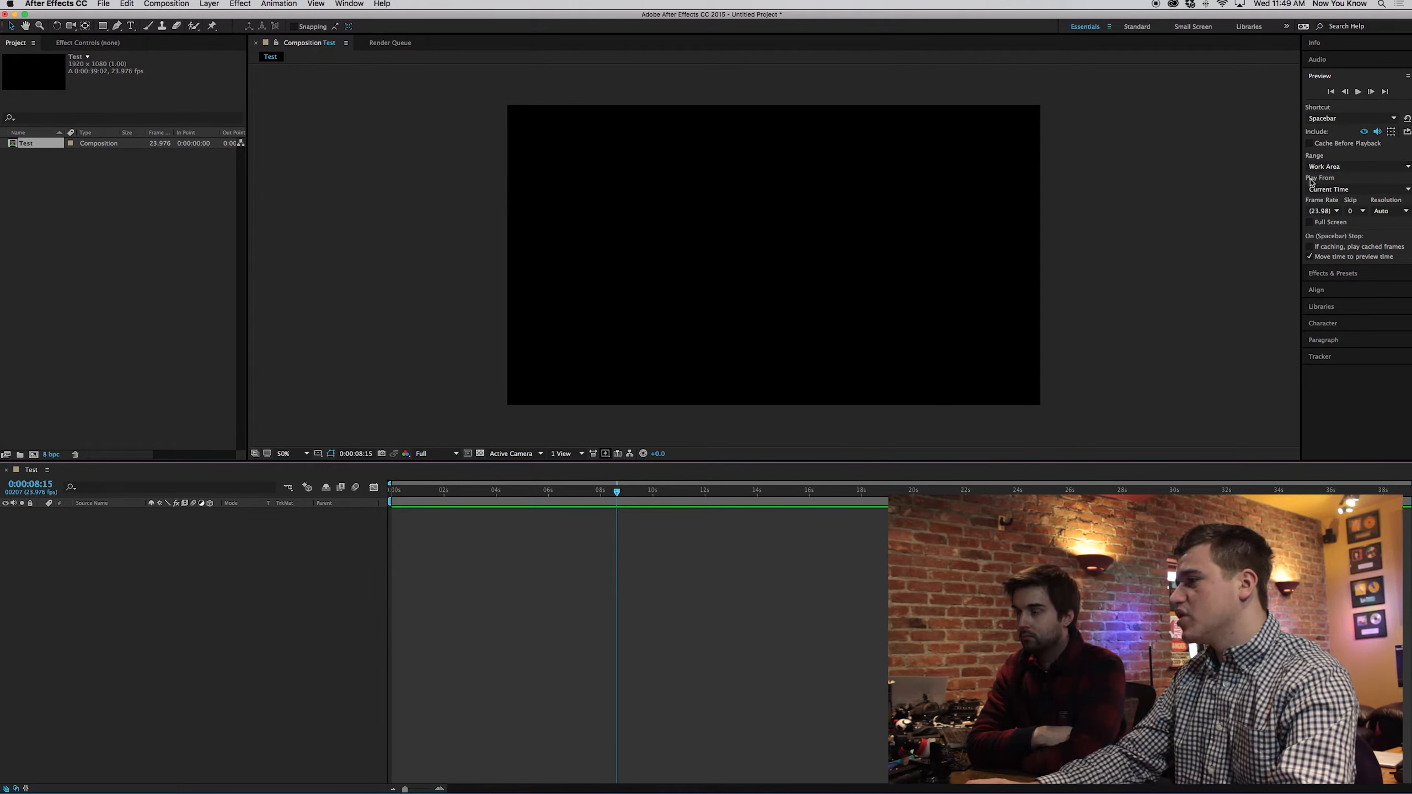
pyautogui.click(1363, 190)
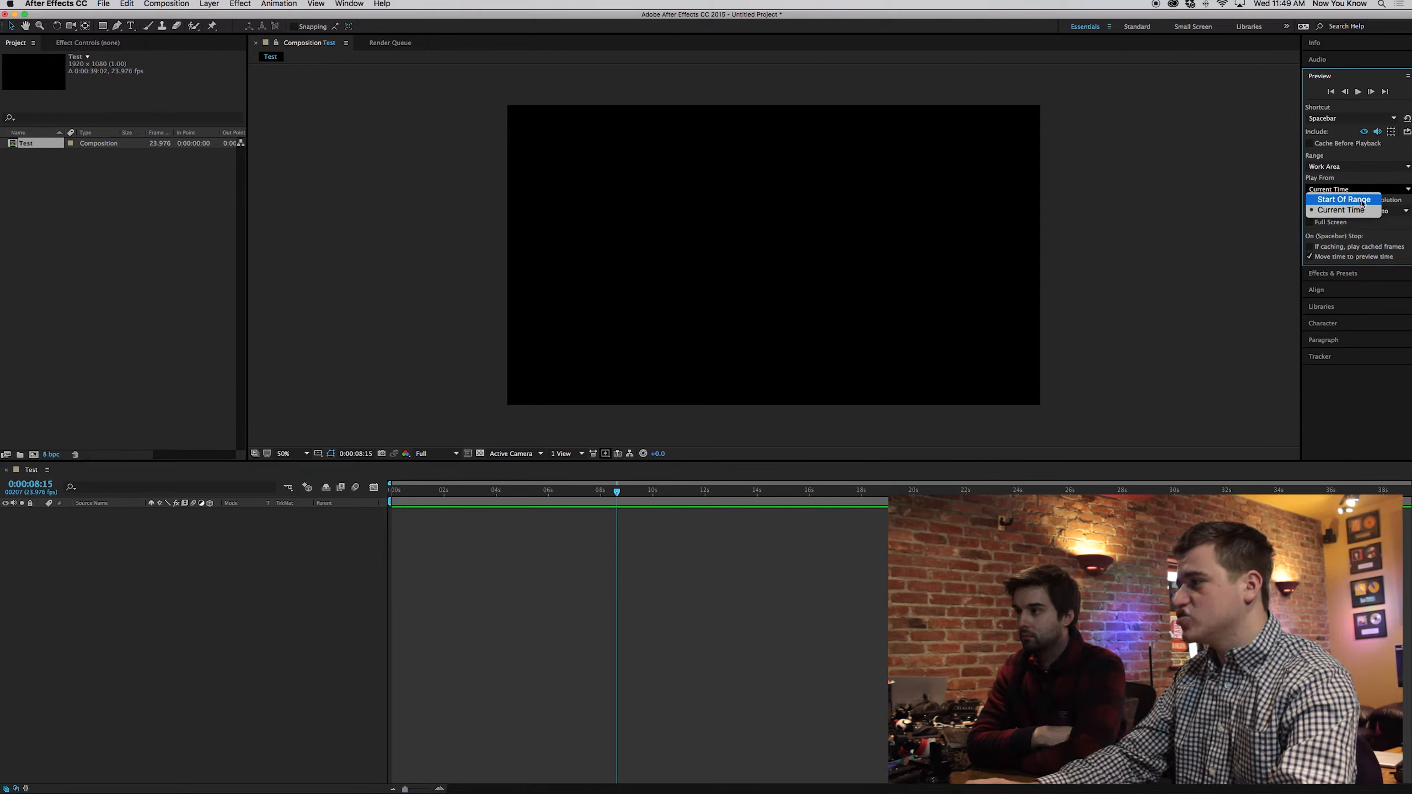
pyautogui.click(1360, 199)
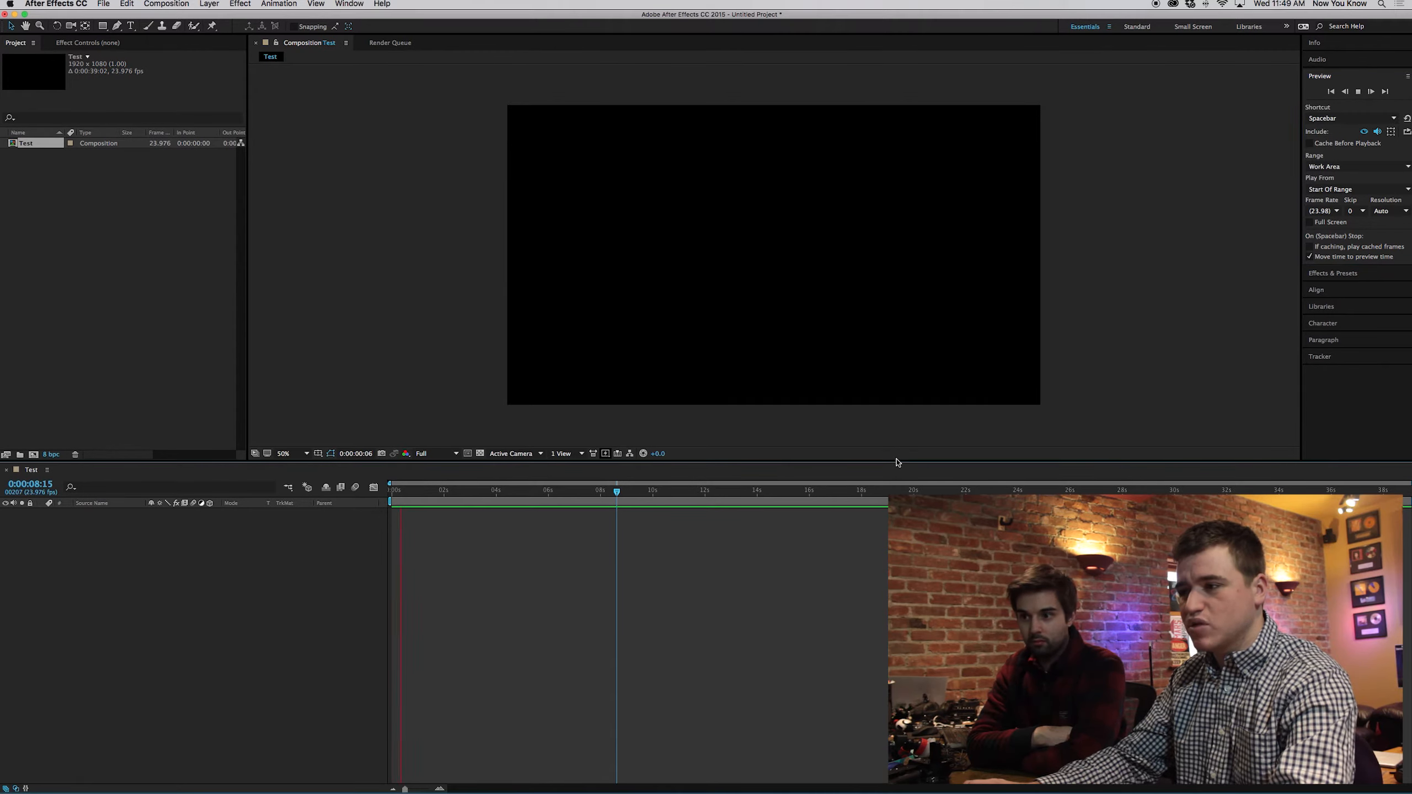
pyautogui.press('space')
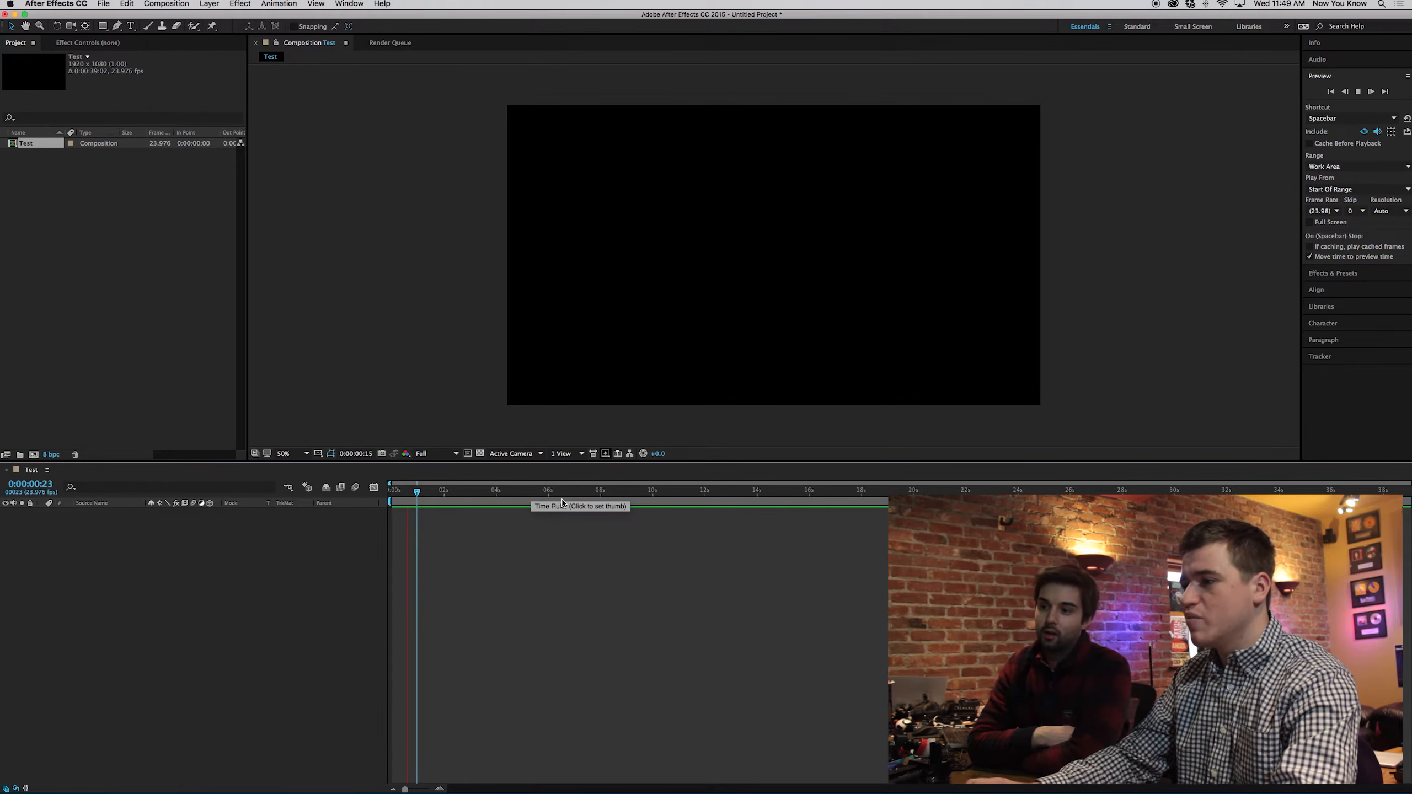
pyautogui.press('space')
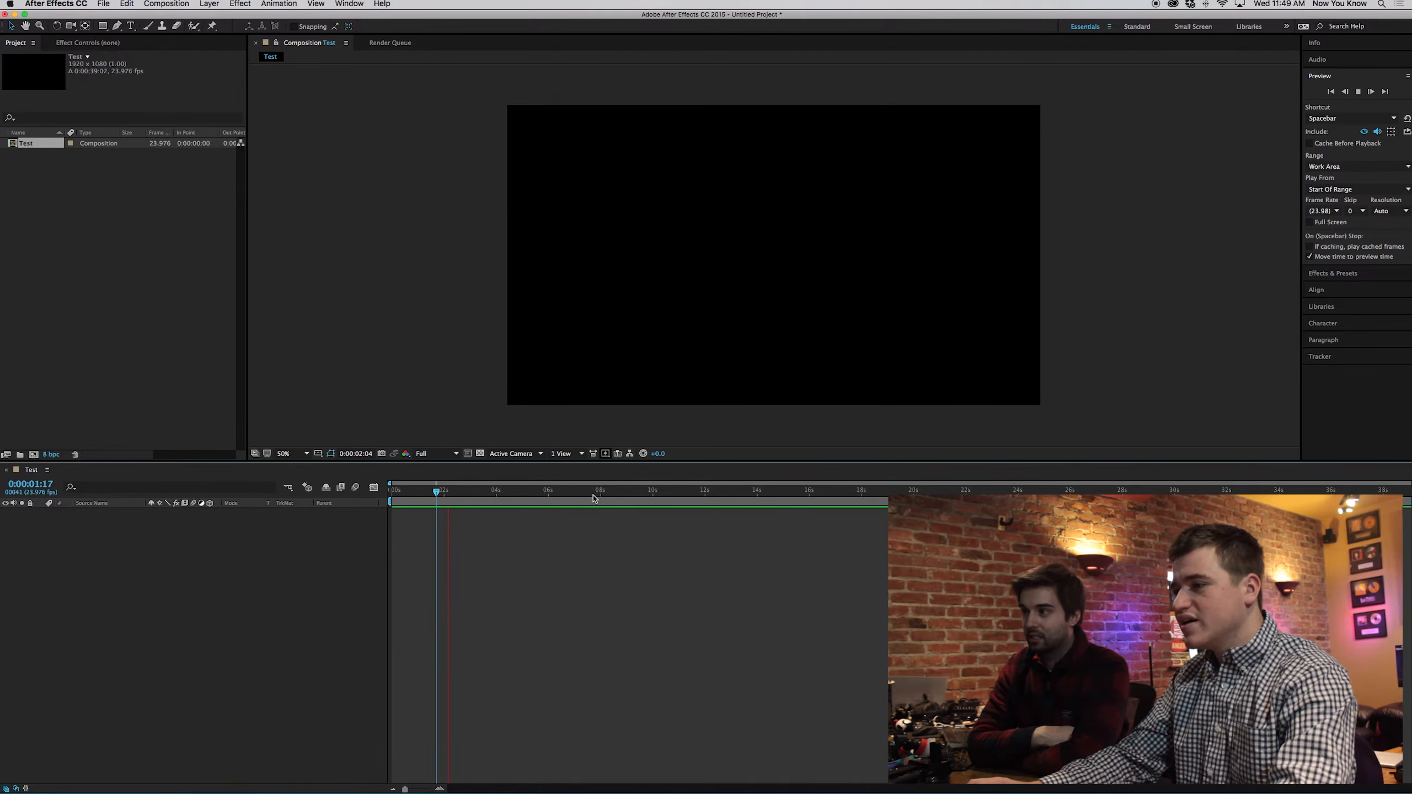
pyautogui.press('space')
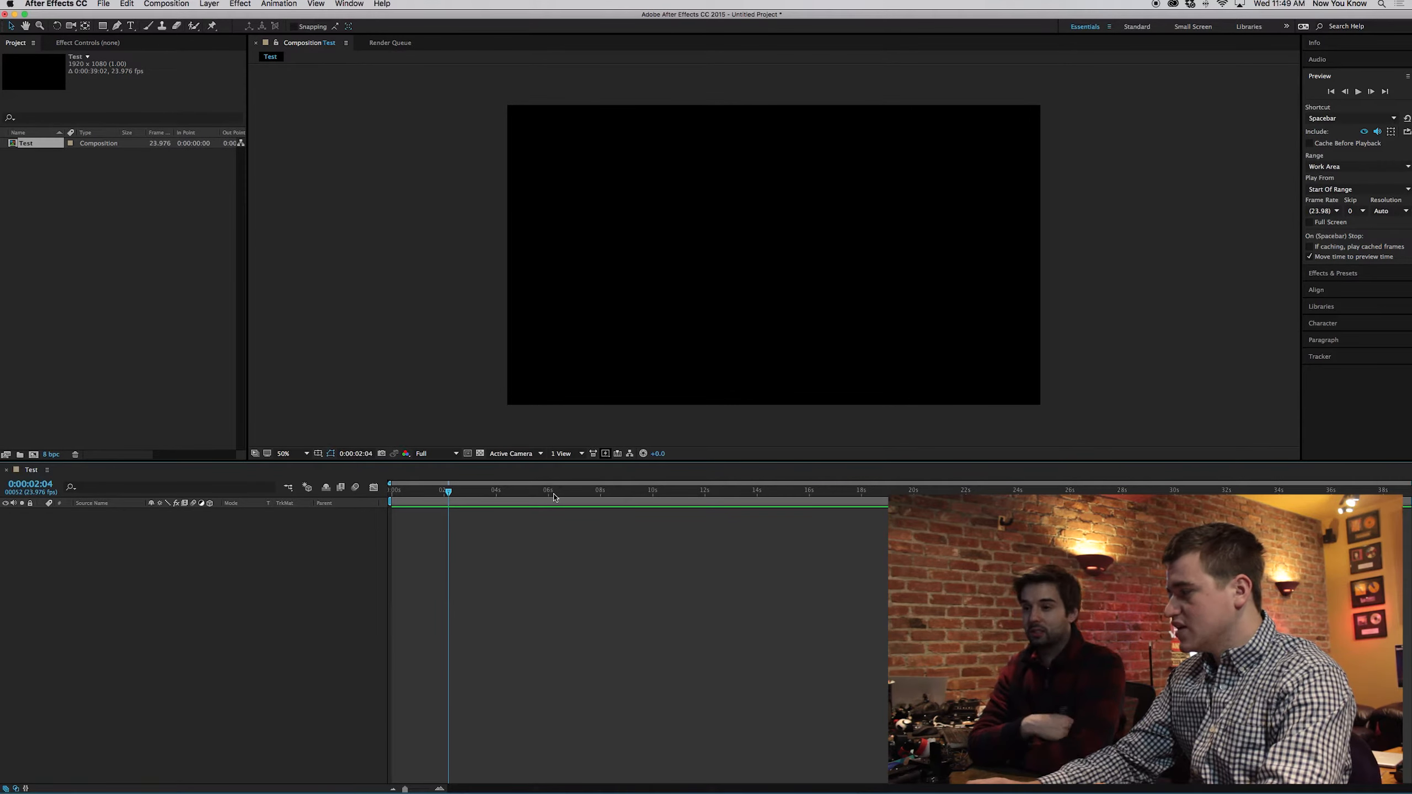
# Step: Set previews to play from Current Time and play the composition briefly from 0:00:06:05
pyautogui.click(554, 495)
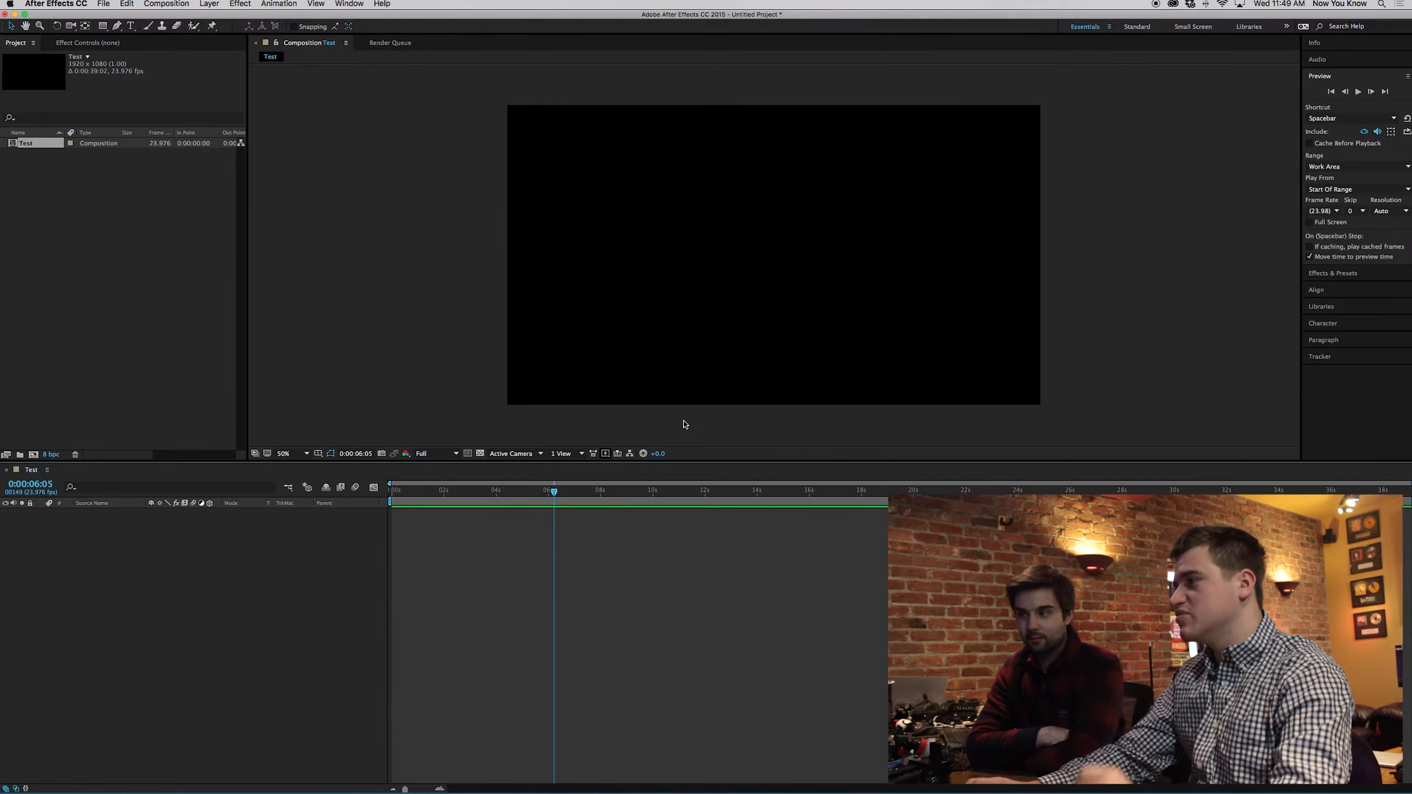
pyautogui.click(1372, 190)
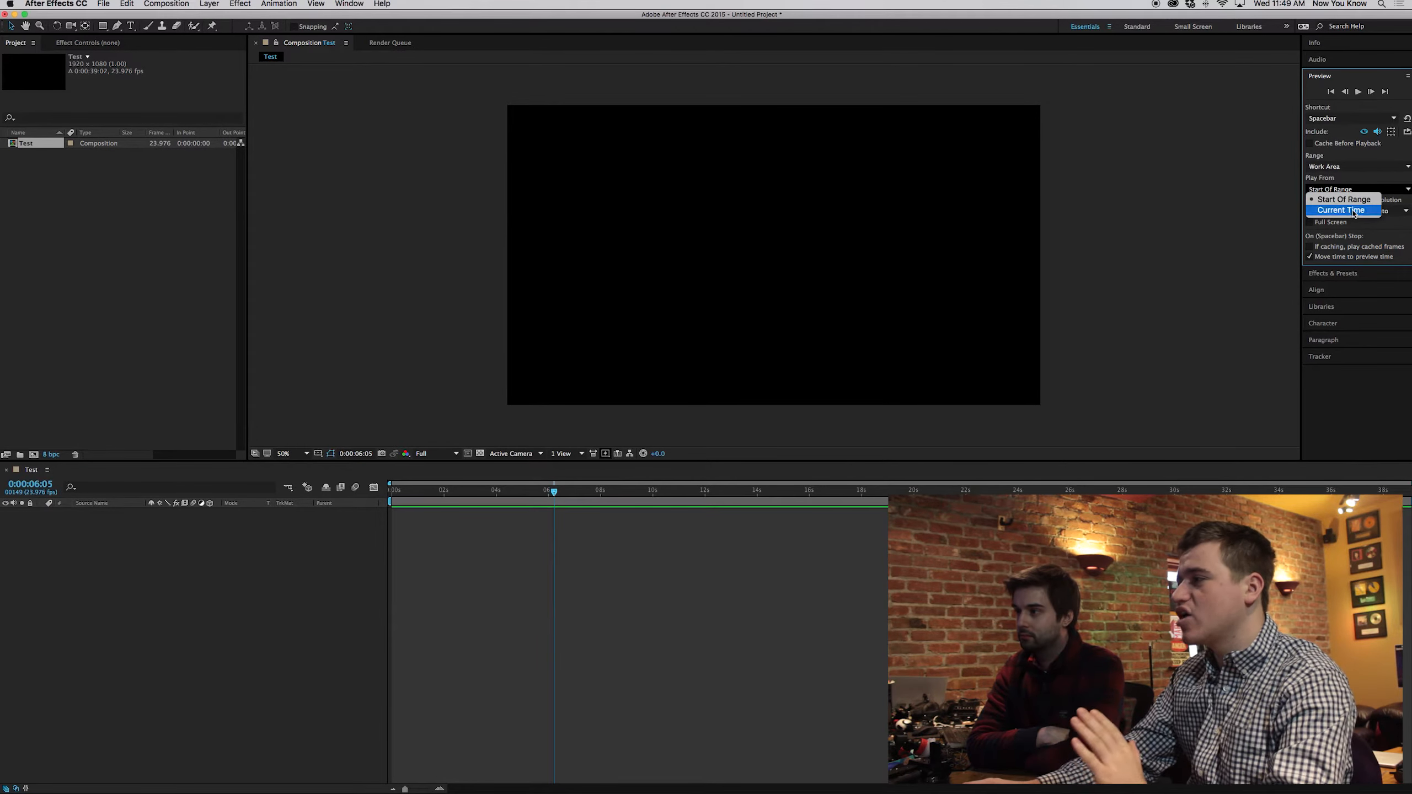
pyautogui.click(1356, 210)
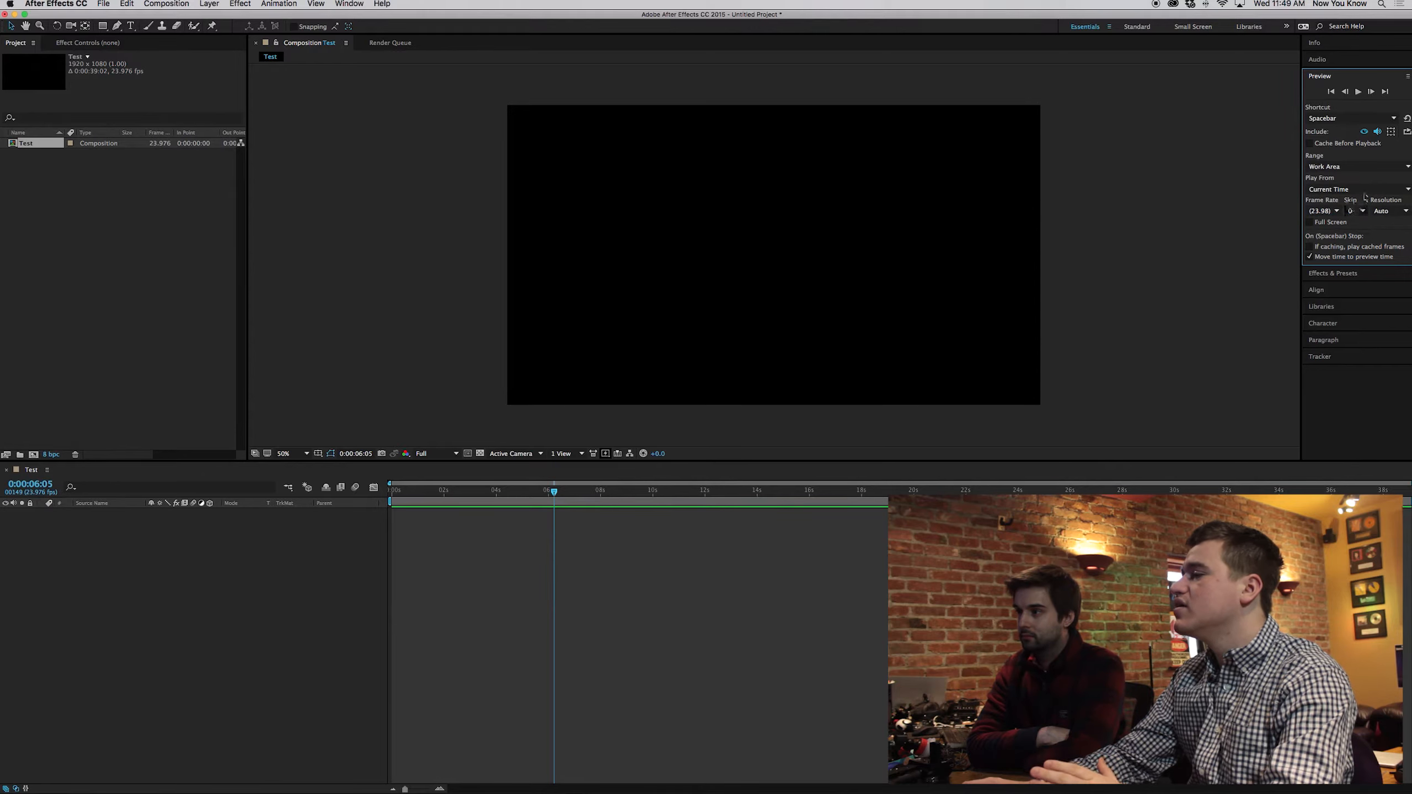
pyautogui.click(1359, 92)
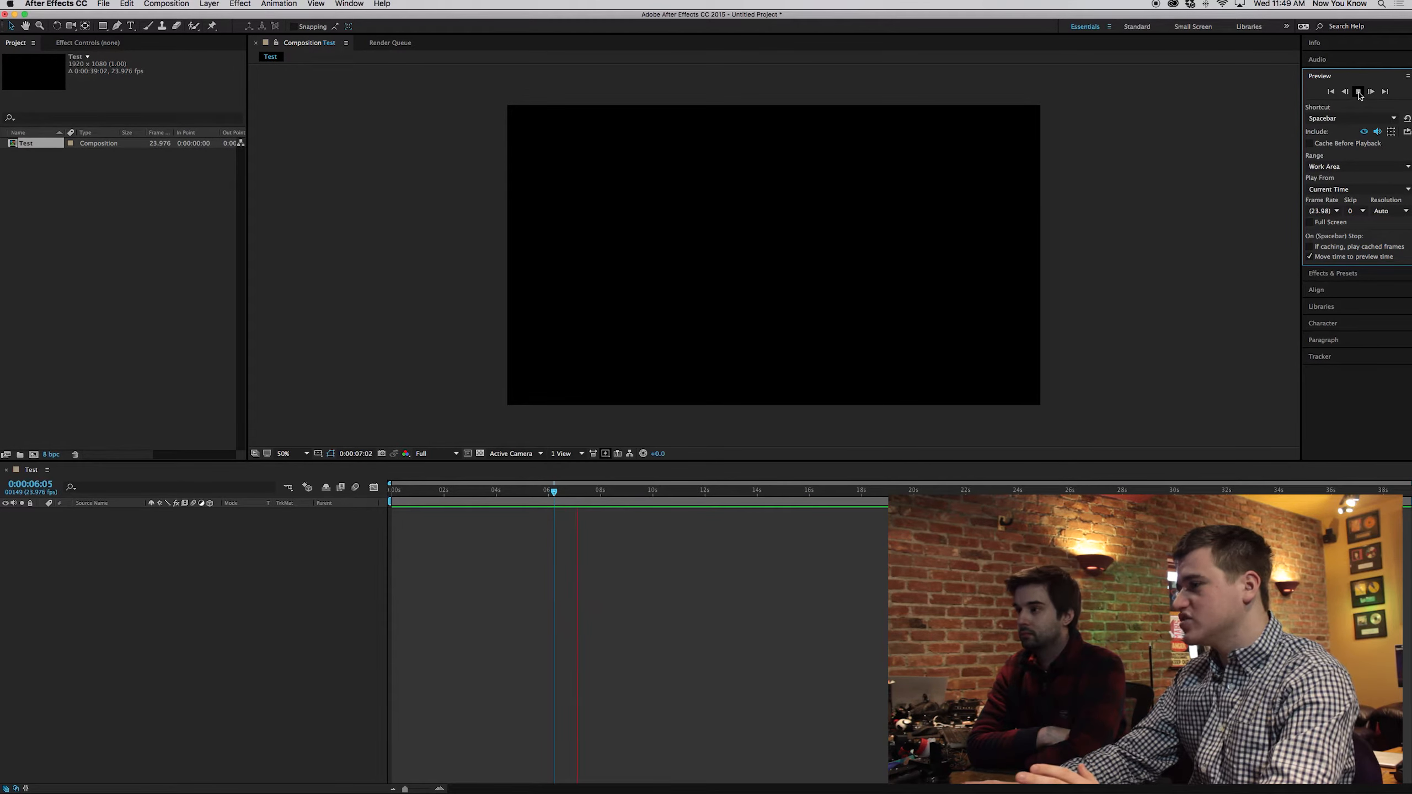
pyautogui.click(1359, 92)
pyautogui.click(1360, 80)
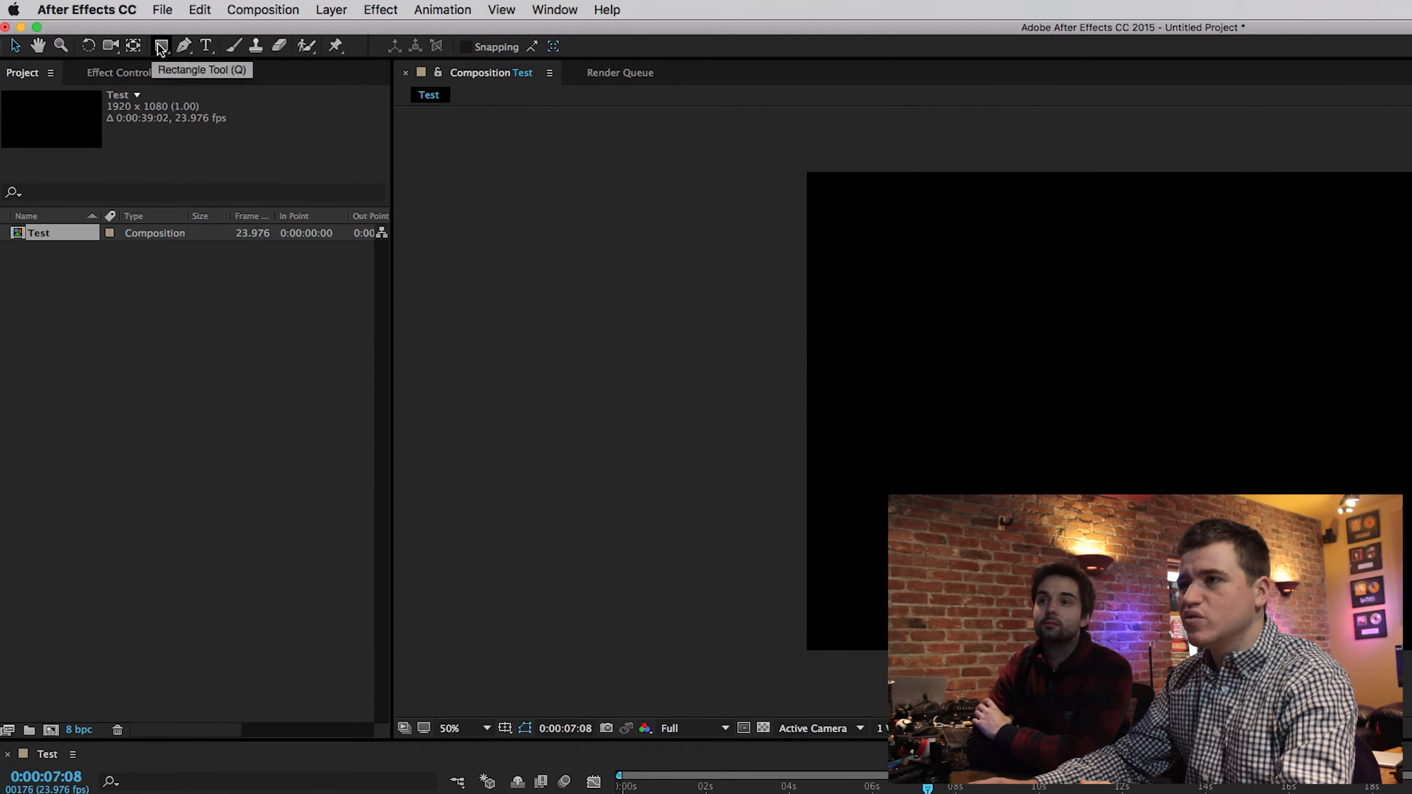
# Step: Add a text layer reading "Title" in the upper left part of the composition frame
pyautogui.click(206, 50)
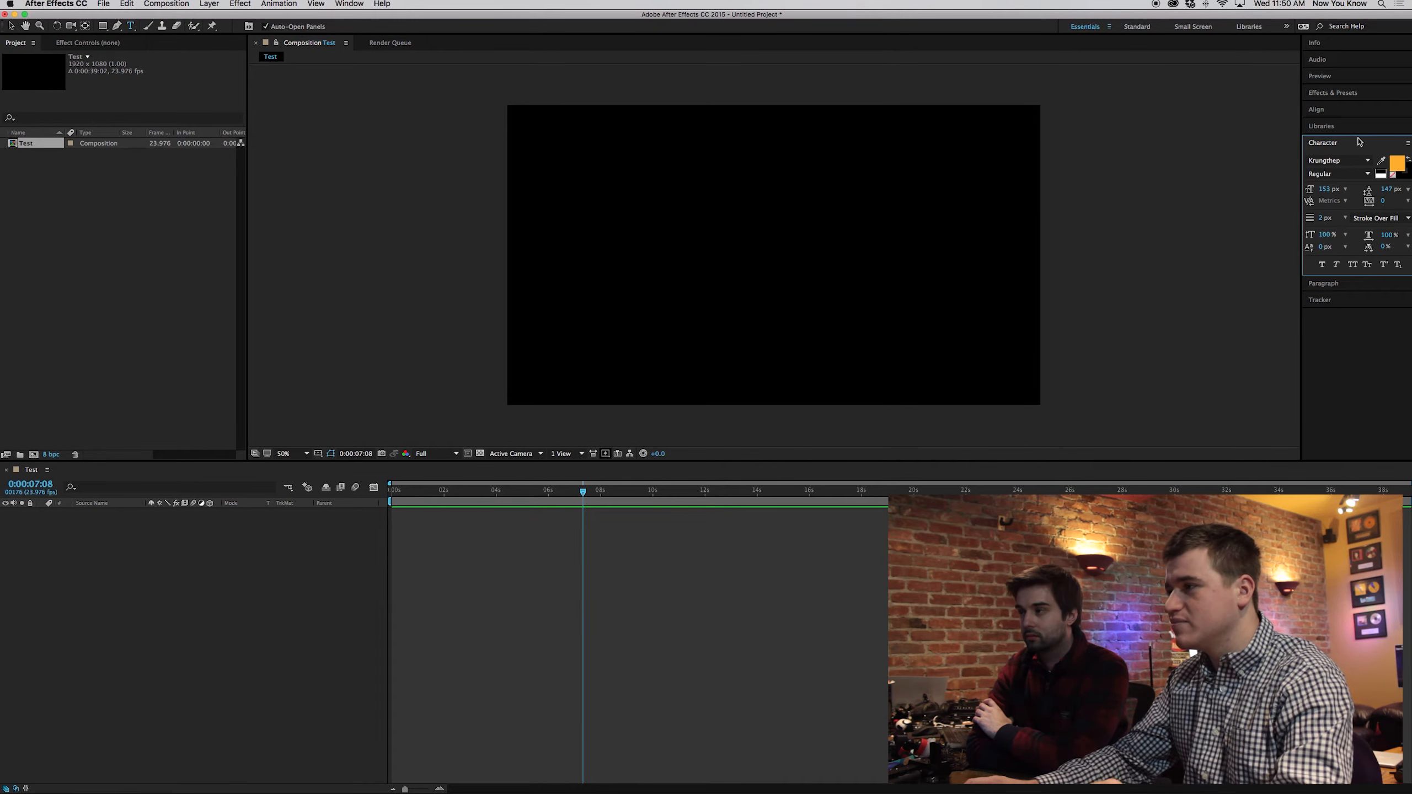
pyautogui.click(665, 183)
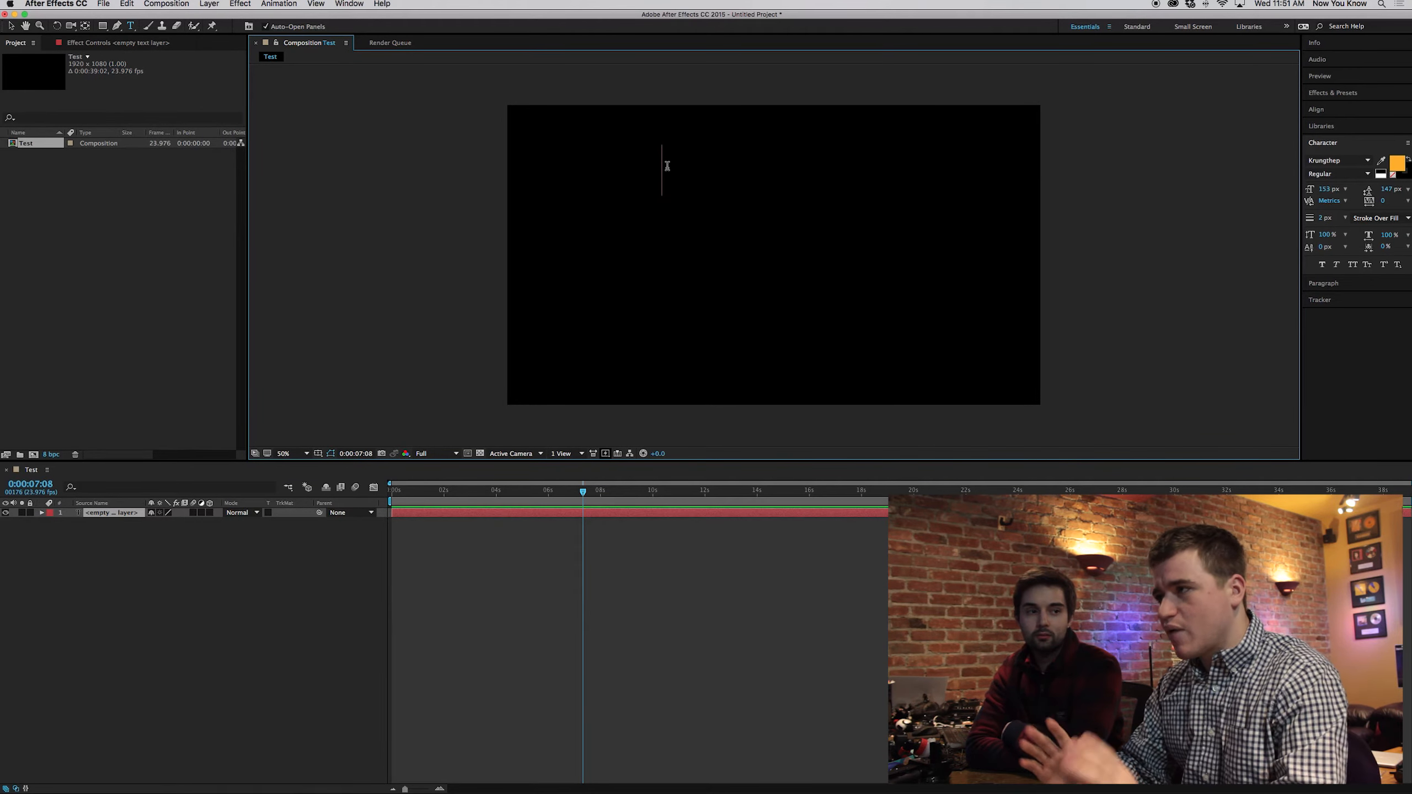
pyautogui.write('Title')
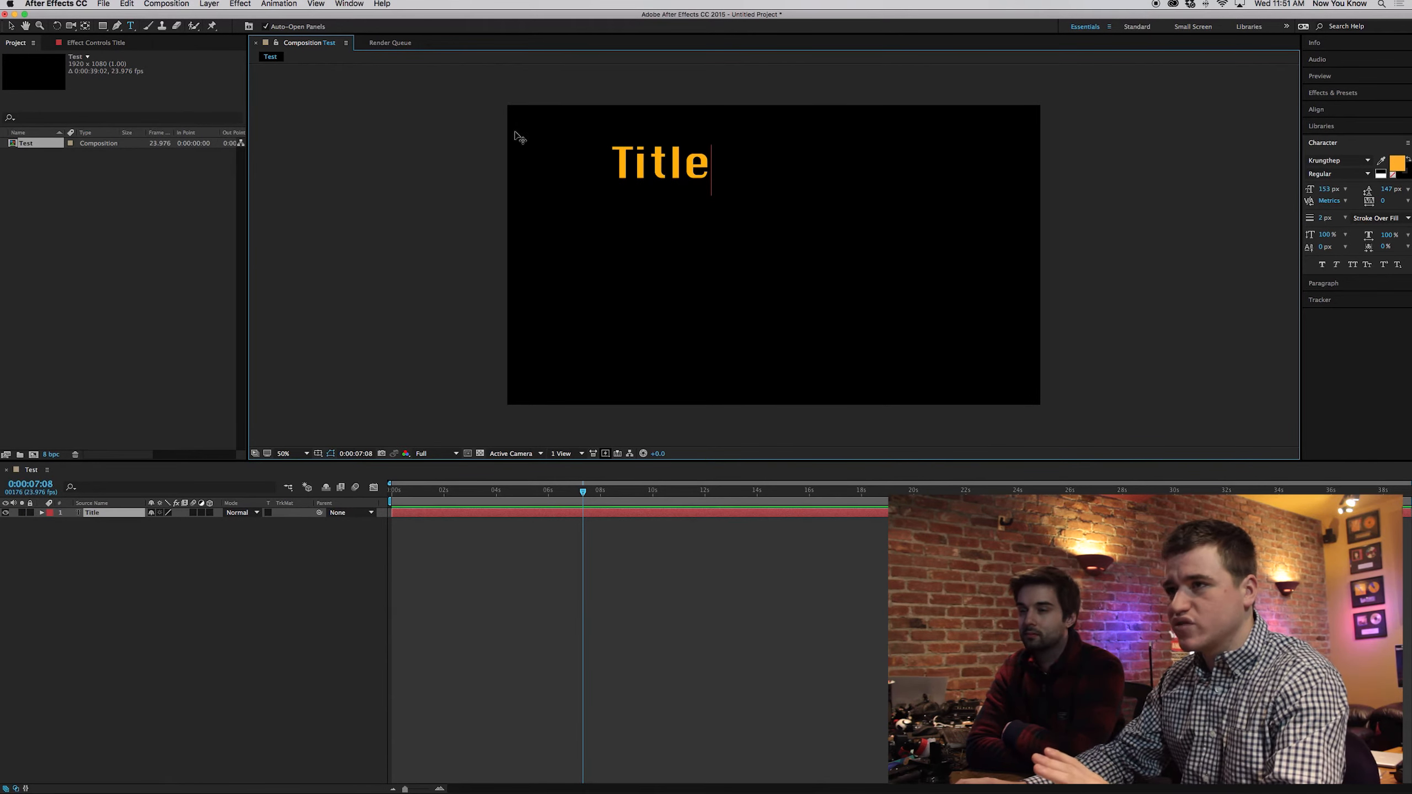
pyautogui.click(10, 26)
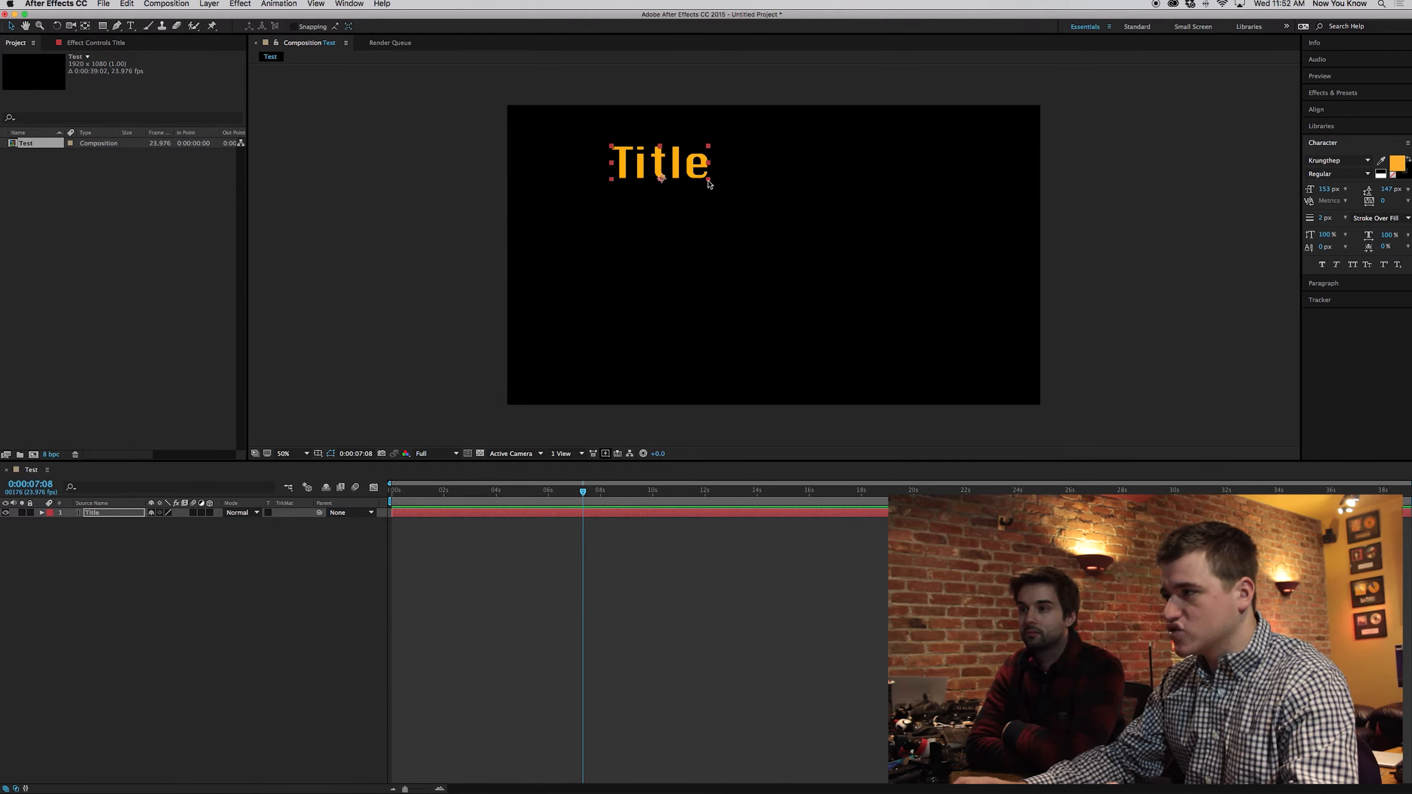
# Step: Enlarge the title proportionally and move it near the middle of the frame
pyautogui.click(708, 146)
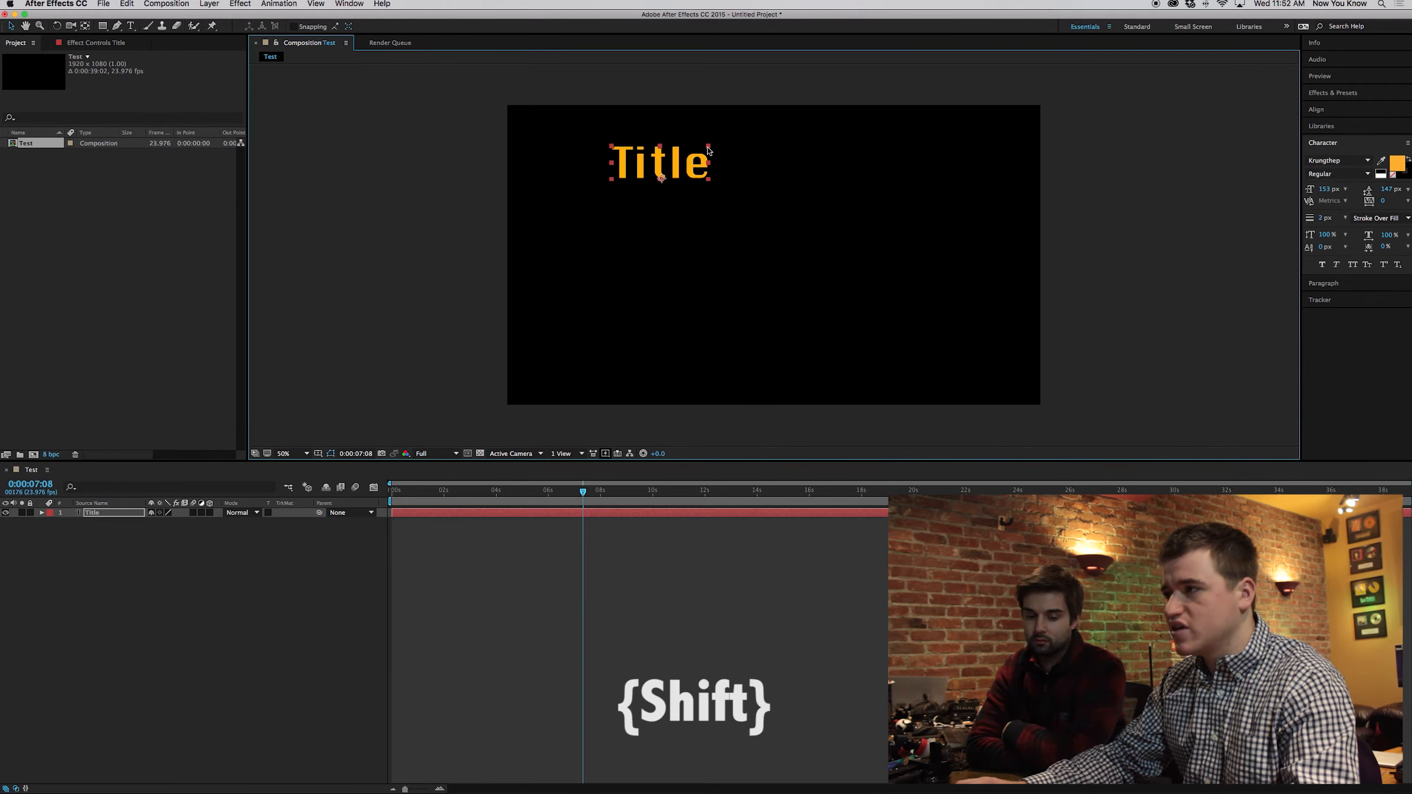
pyautogui.moveTo(708, 147); pyautogui.dragTo(843, 106)
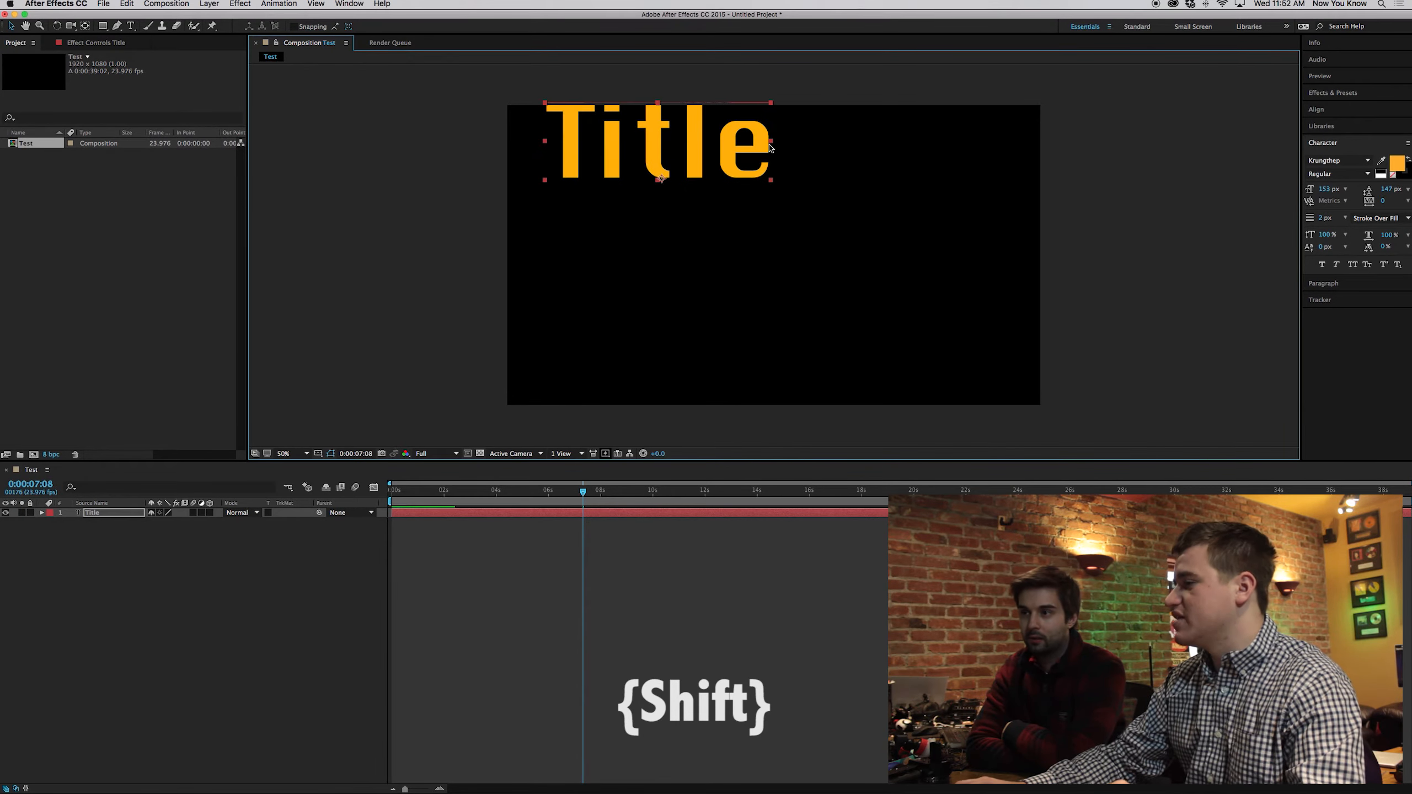
pyautogui.moveTo(762, 142); pyautogui.dragTo(862, 259)
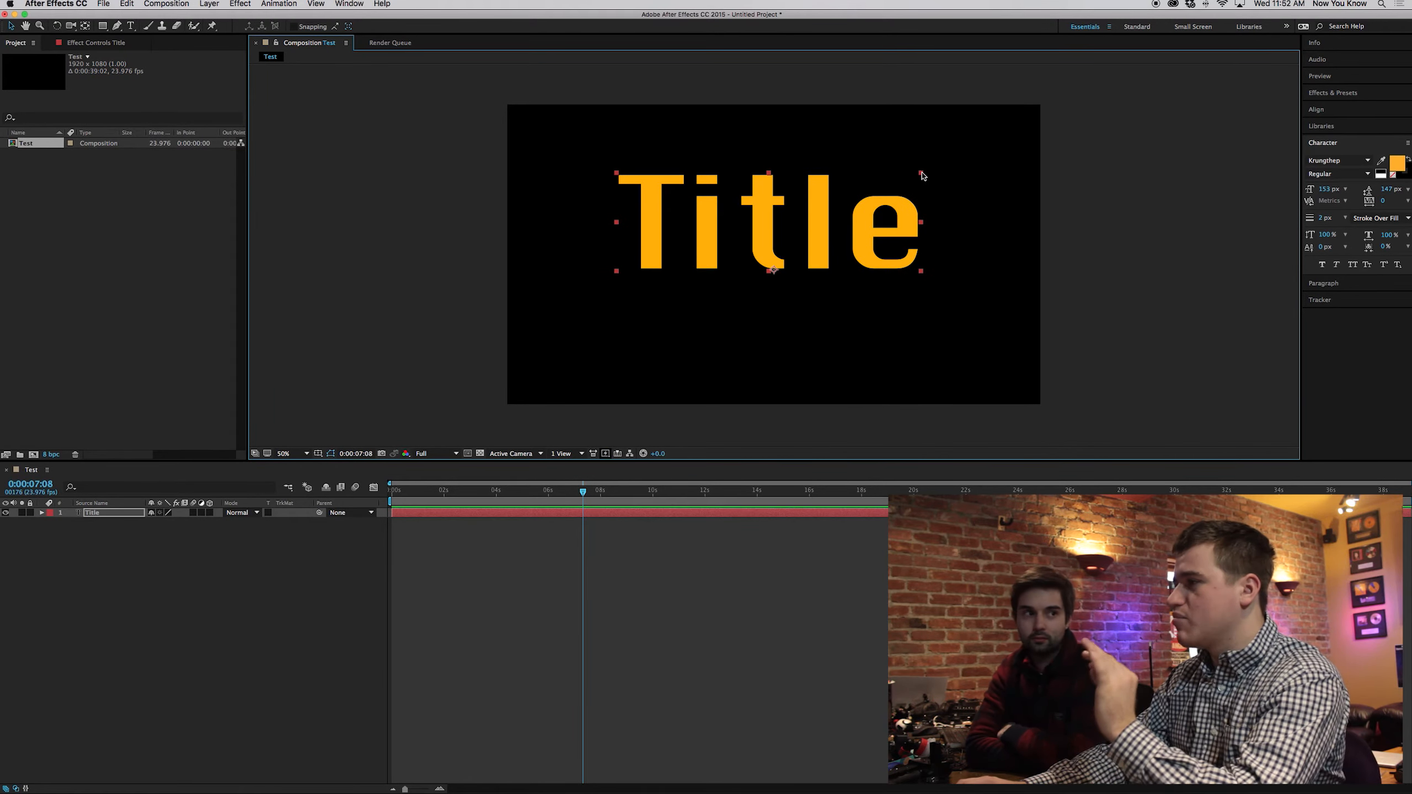
pyautogui.moveTo(923, 176)
pyautogui.mouseDown()
pyautogui.moveTo(998, 144)
pyautogui.moveTo(860, 185)
pyautogui.moveTo(983, 142)
pyautogui.moveTo(917, 151)
pyautogui.moveTo(918, 170)
pyautogui.mouseUp()
pyautogui.press('super+z')
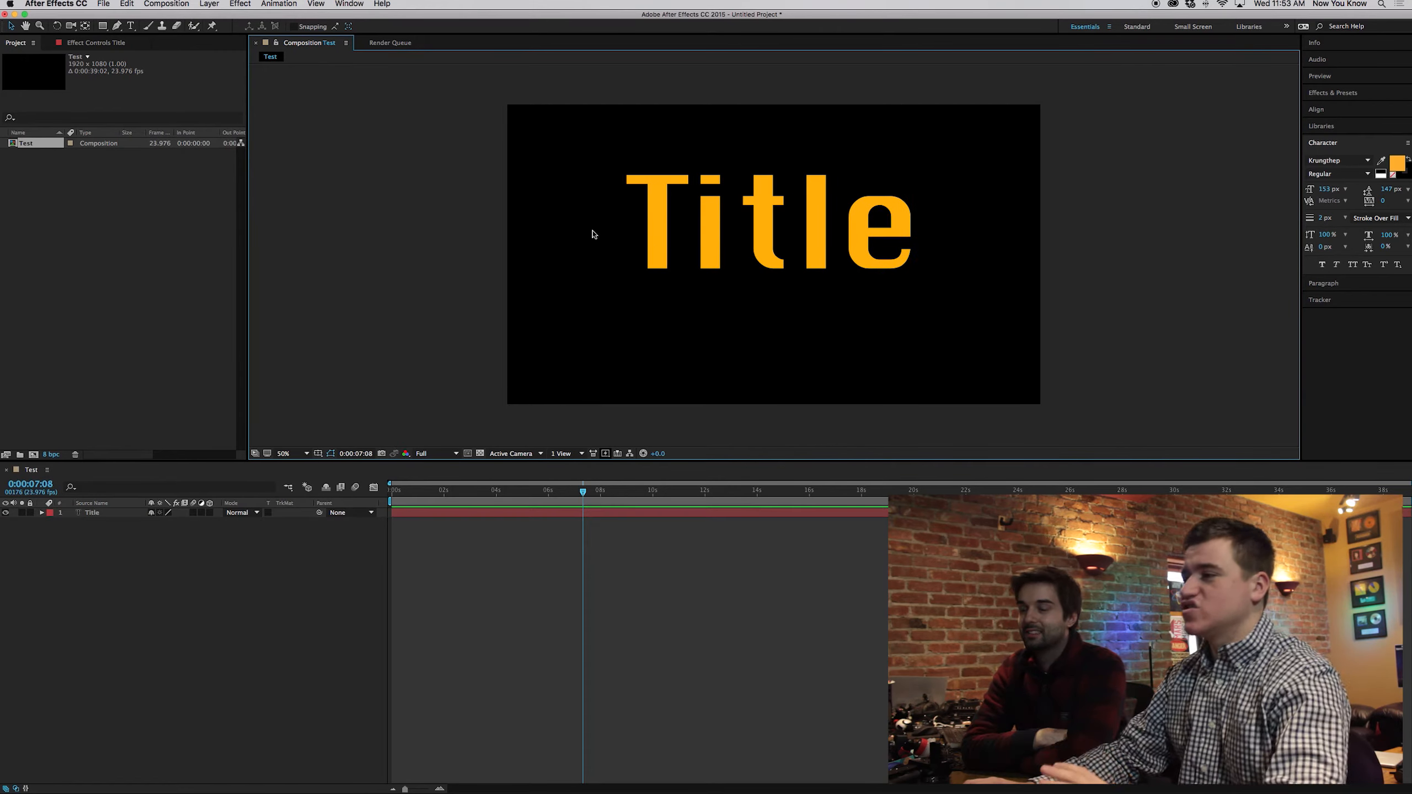
# Step: Change the title's font to Moonshiner and enlarge the text proportionally around the middle of the frame
pyautogui.doubleClick(652, 235)
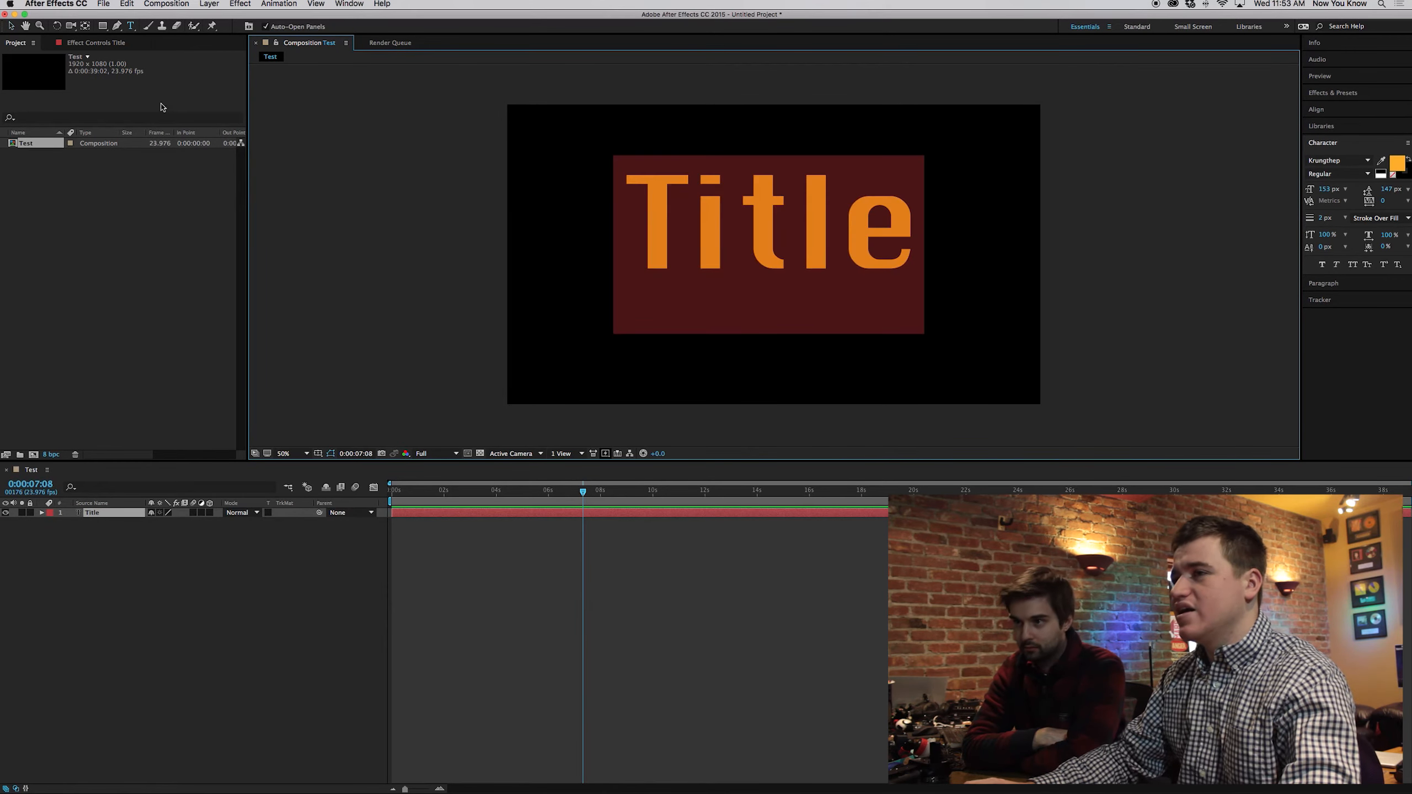
pyautogui.press('Escape')
pyautogui.click(11, 26)
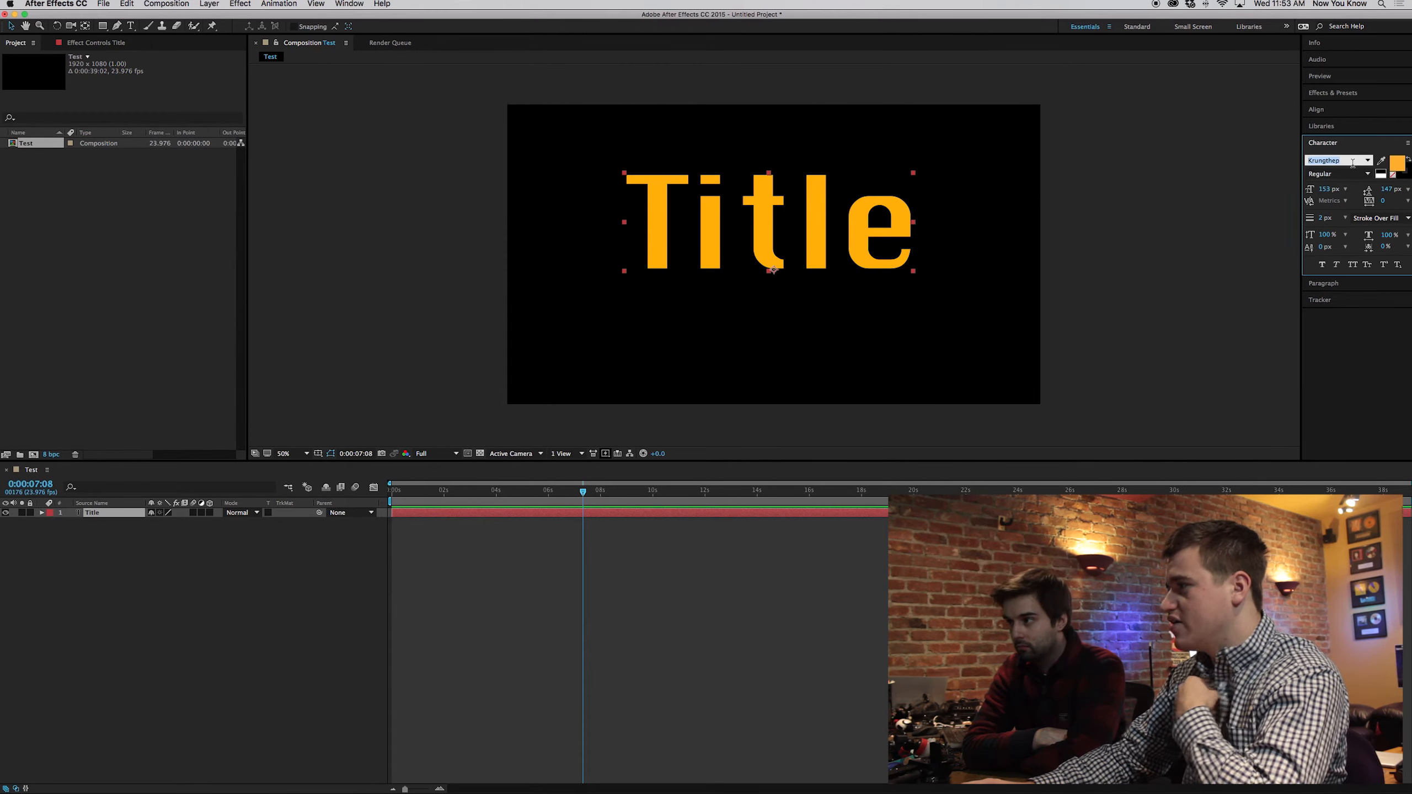
pyautogui.click(1351, 162)
pyautogui.scroll(-5, 1350, 235)
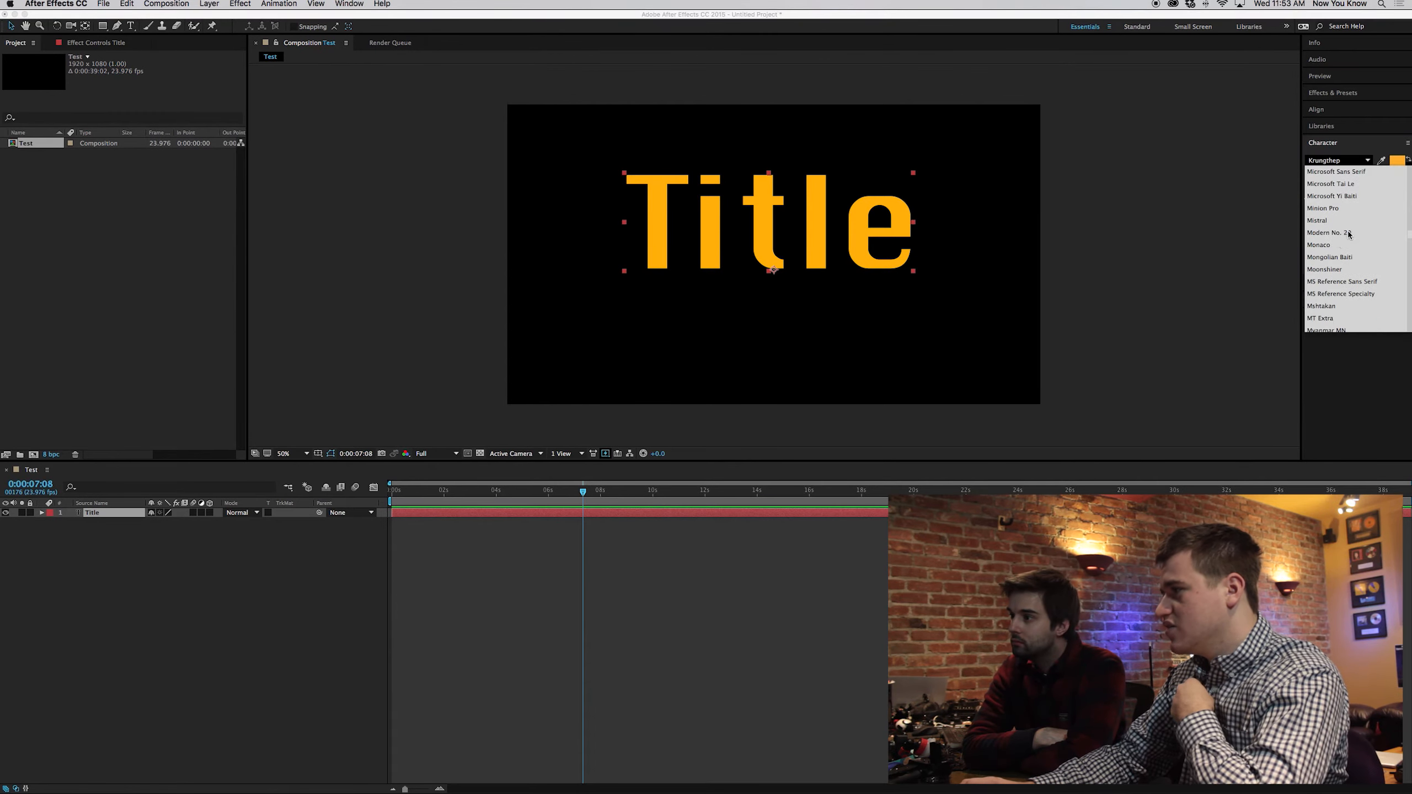
pyautogui.click(1349, 271)
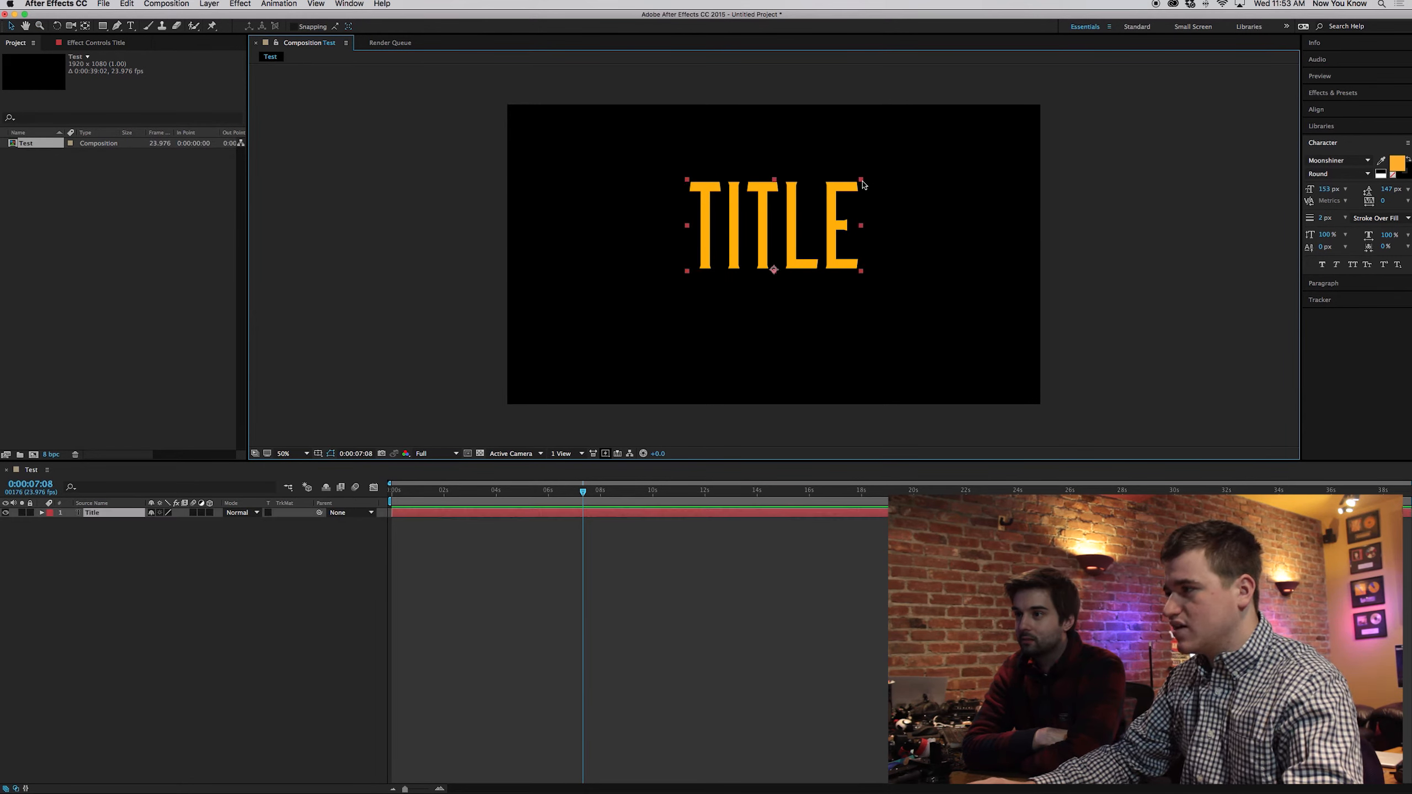
pyautogui.moveTo(863, 185)
pyautogui.mouseDown()
pyautogui.moveTo(918, 139)
pyautogui.moveTo(995, 107)
pyautogui.moveTo(890, 123)
pyautogui.moveTo(883, 178)
pyautogui.mouseUp()
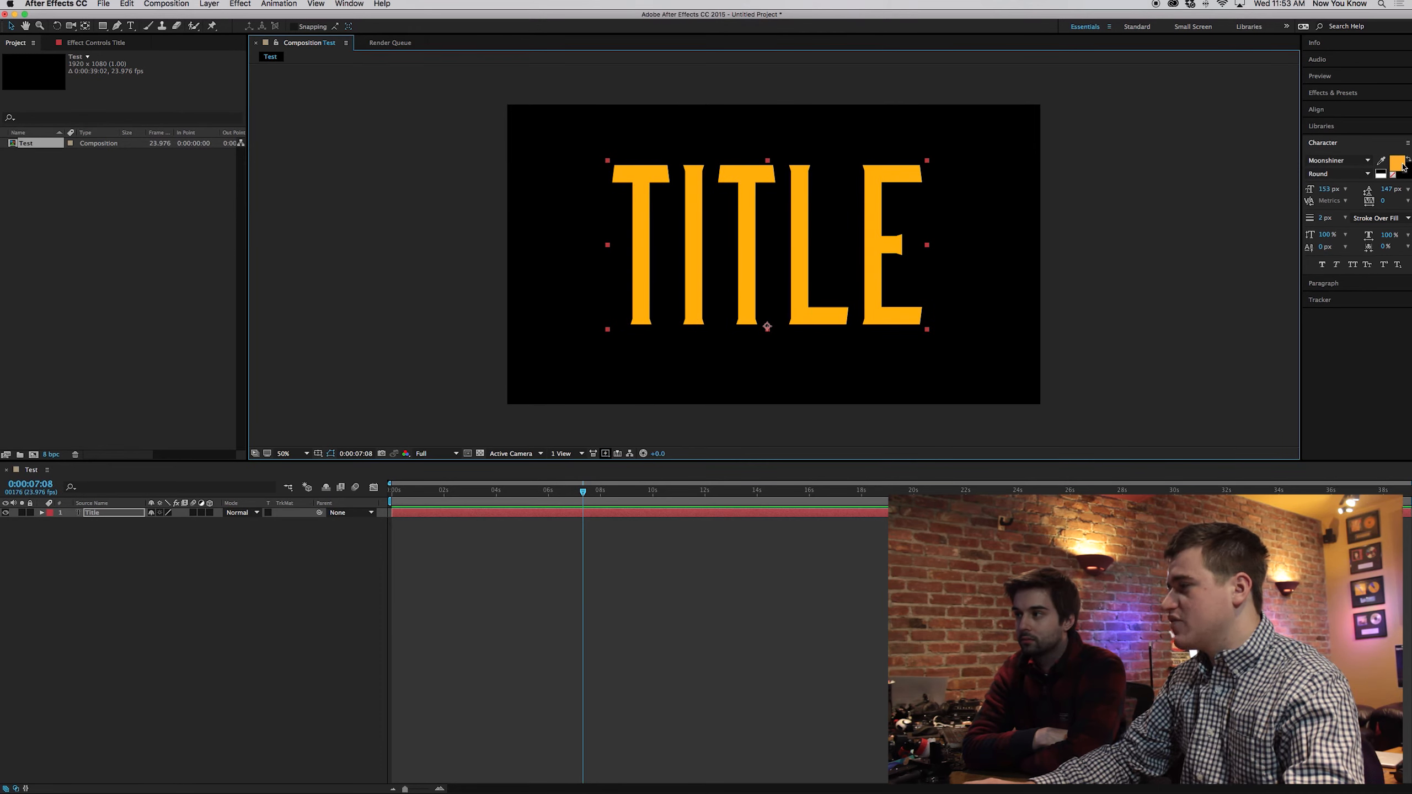
# Step: Change the title's fill color to light cyan and show the composition's transparency grid
pyautogui.click(1399, 164)
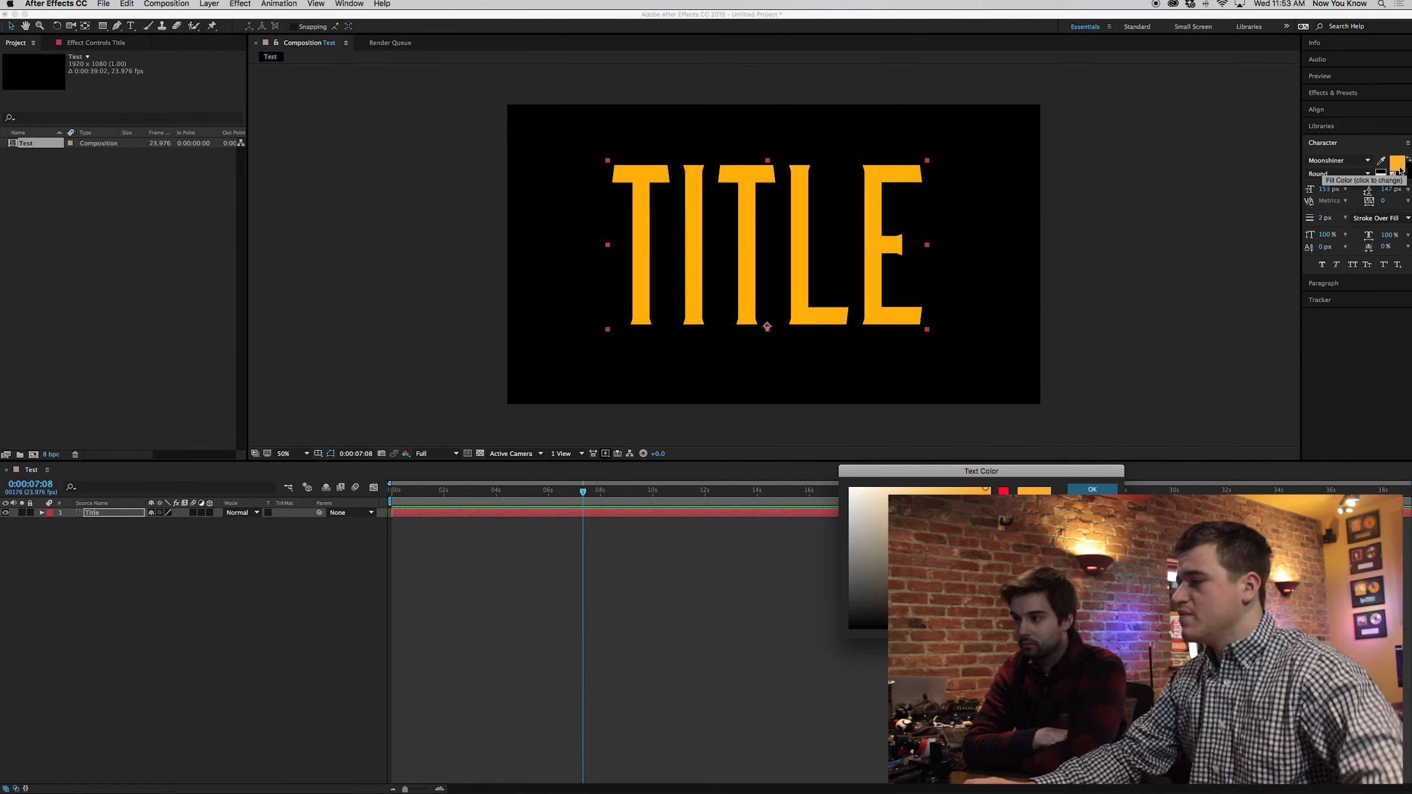
pyautogui.moveTo(931, 504)
pyautogui.mouseDown()
pyautogui.moveTo(902, 480)
pyautogui.moveTo(918, 493)
pyautogui.mouseUp()
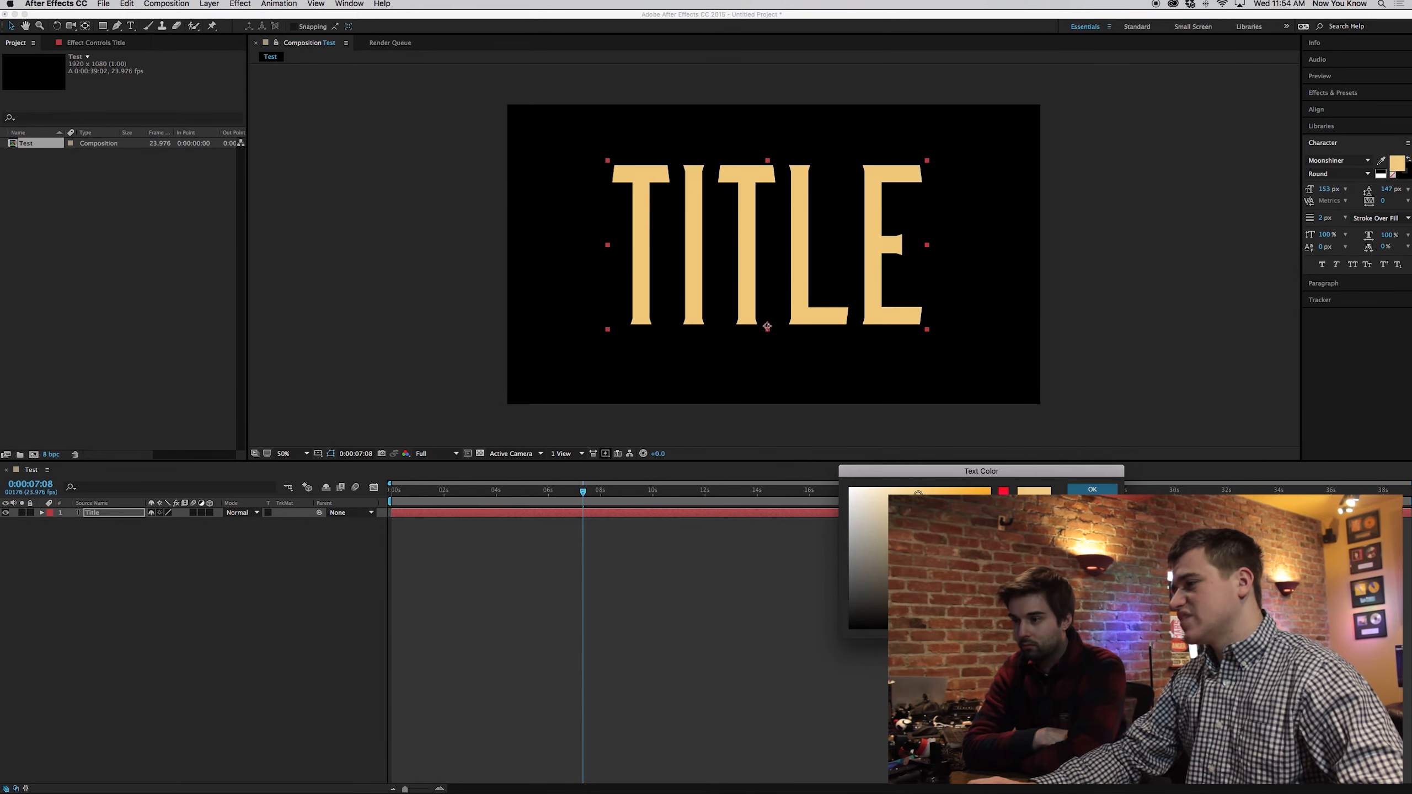
pyautogui.moveTo(1004, 578); pyautogui.dragTo(1003, 559)
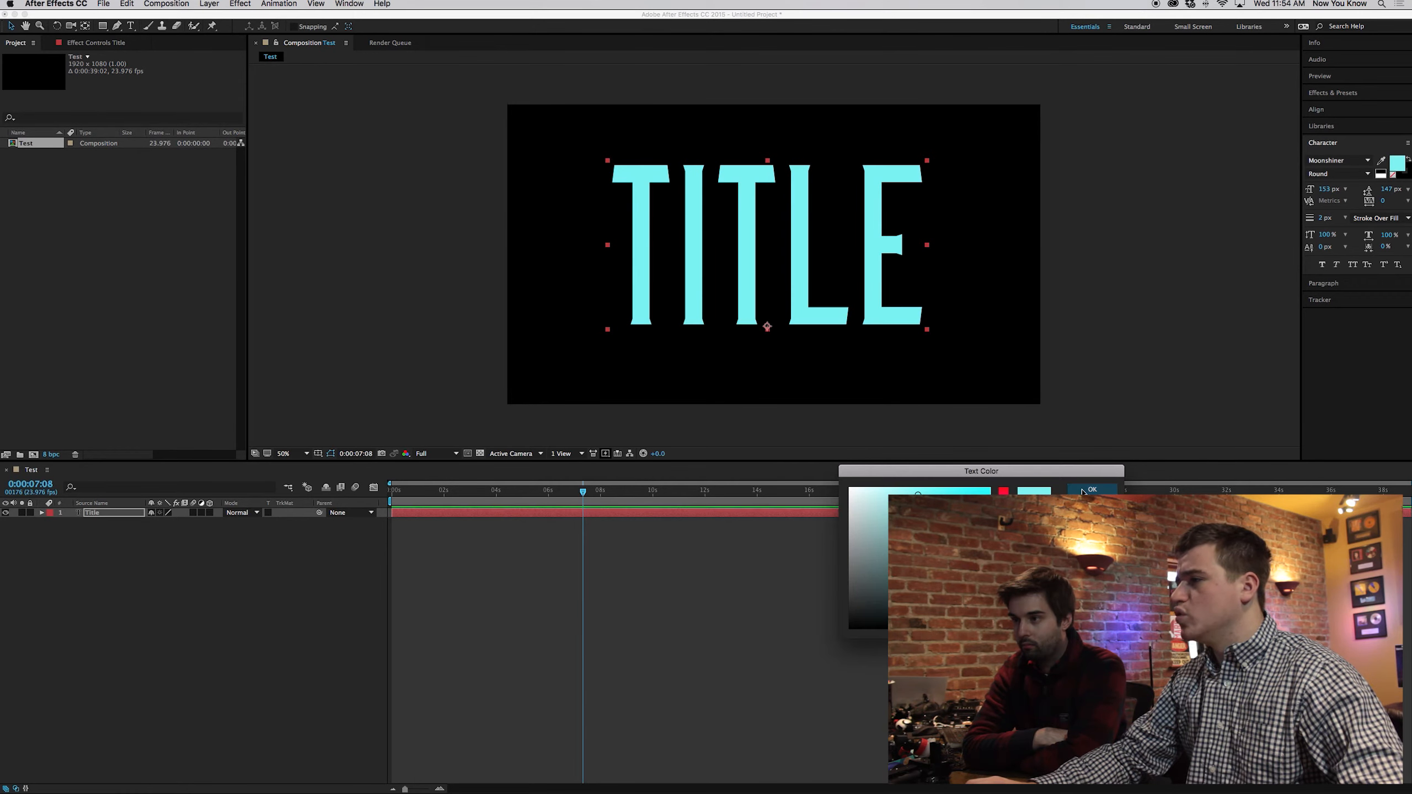
pyautogui.click(1084, 490)
pyautogui.click(1009, 253)
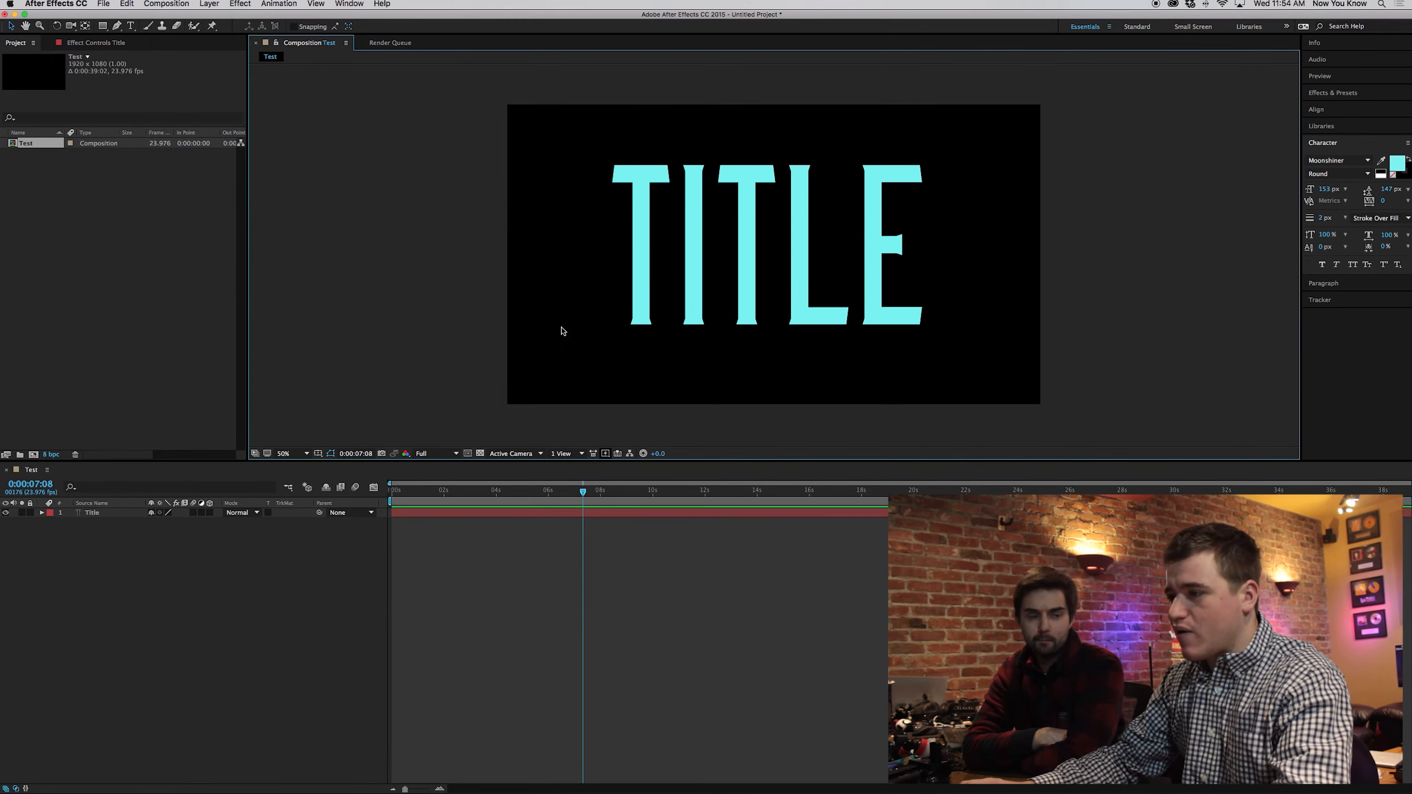
pyautogui.click(480, 453)
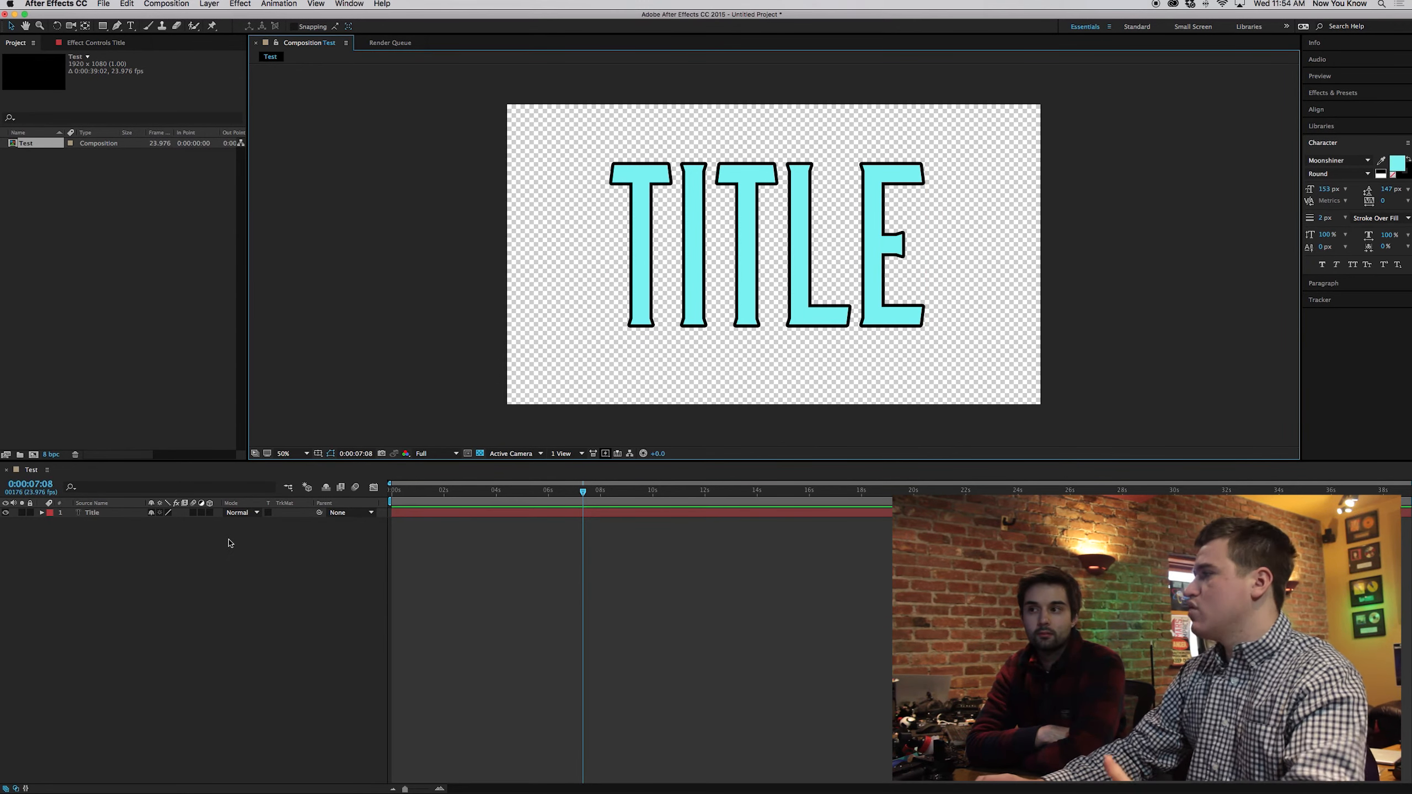
# Step: Add a black 1920 x 1080 px solid named Solid Layer, and select it in the timeline's layer list
pyautogui.rightClick(138, 540)
pyautogui.moveTo(172, 545)
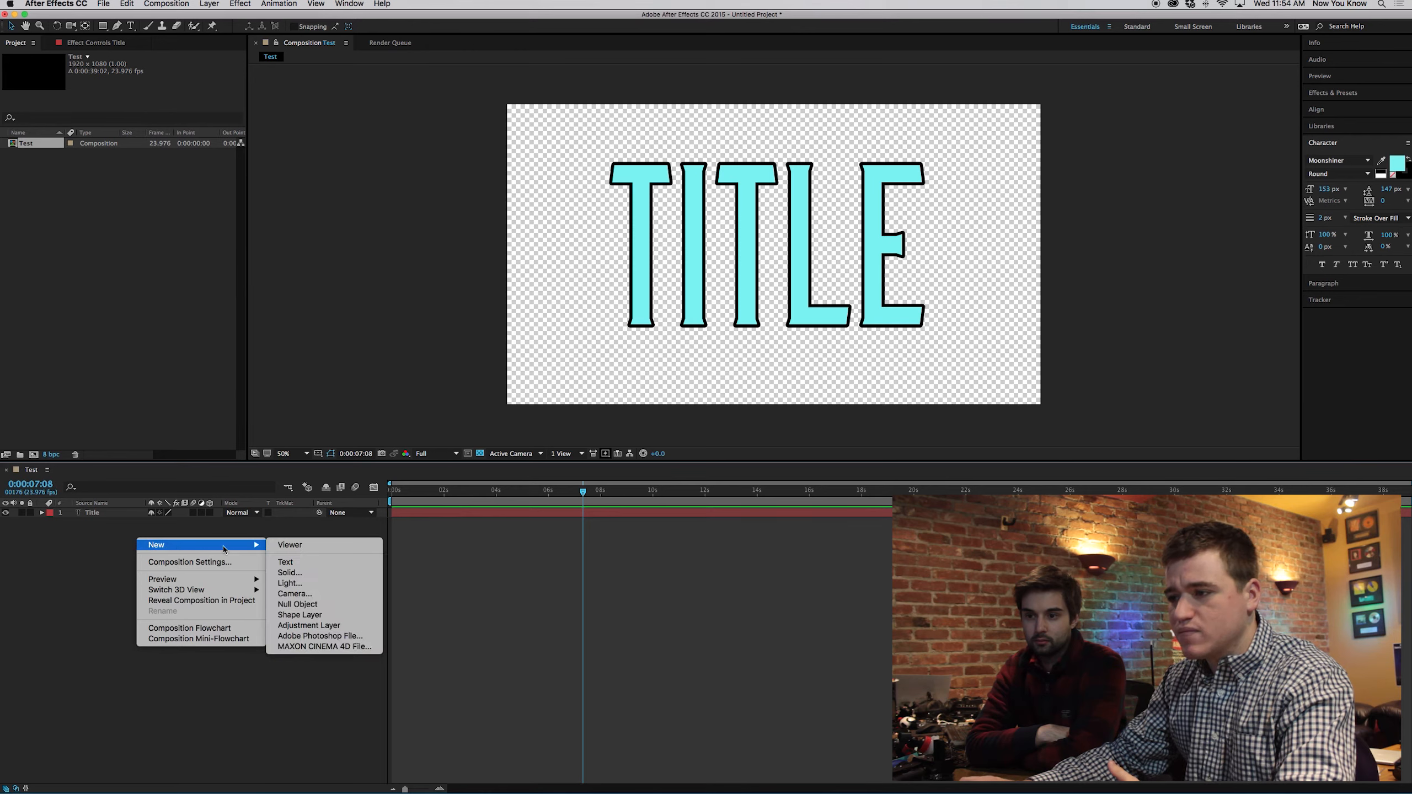
pyautogui.click(327, 573)
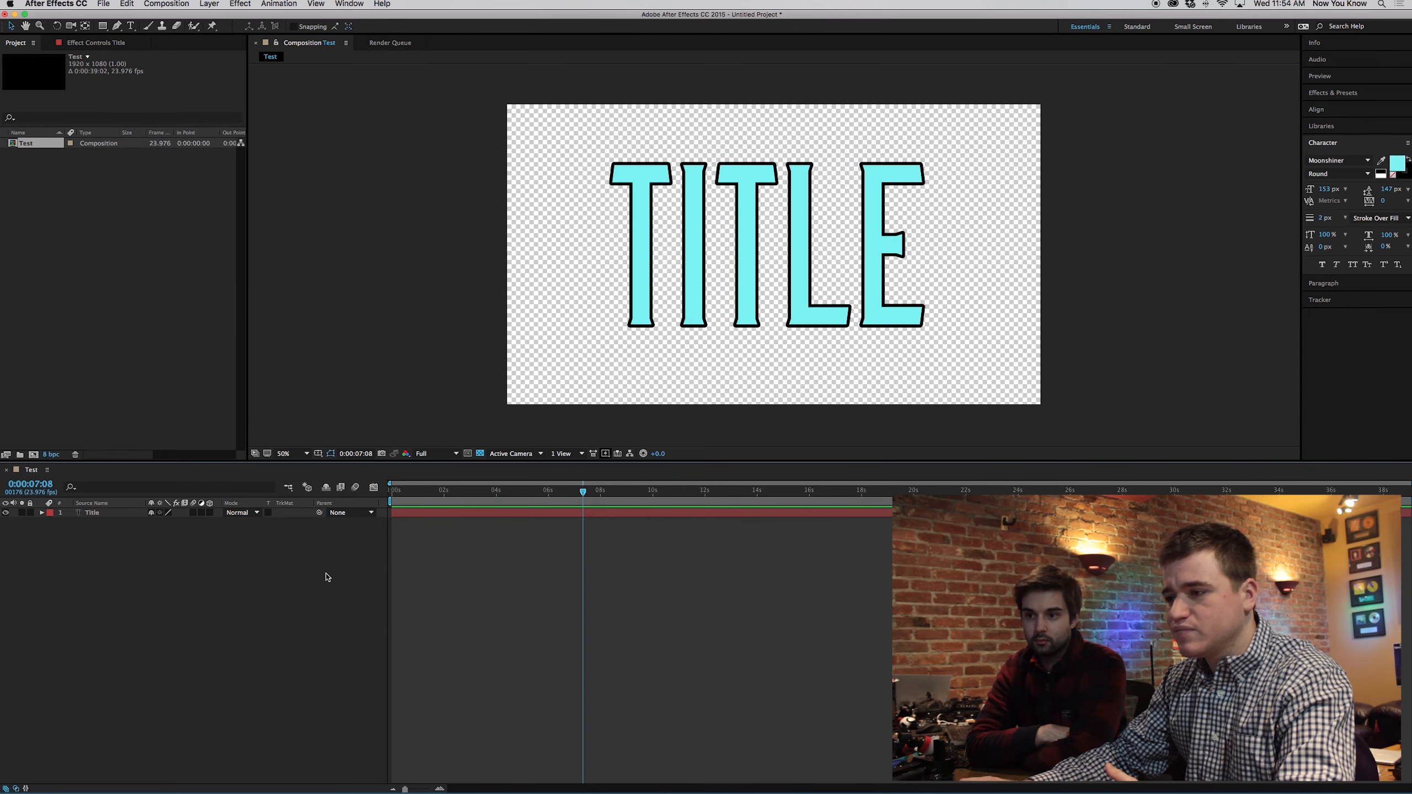
pyautogui.moveTo(753, 266); pyautogui.dragTo(420, 192)
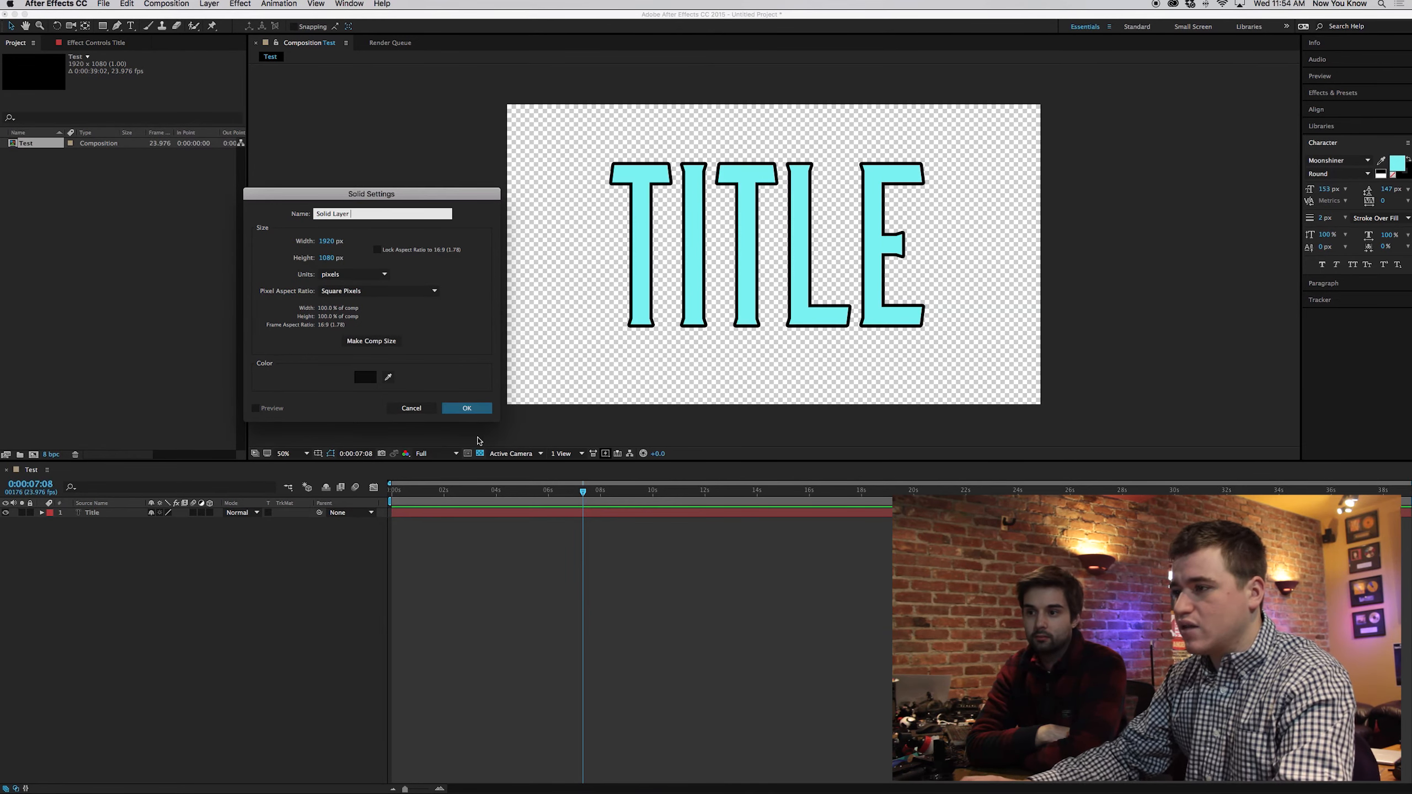
pyautogui.click(465, 409)
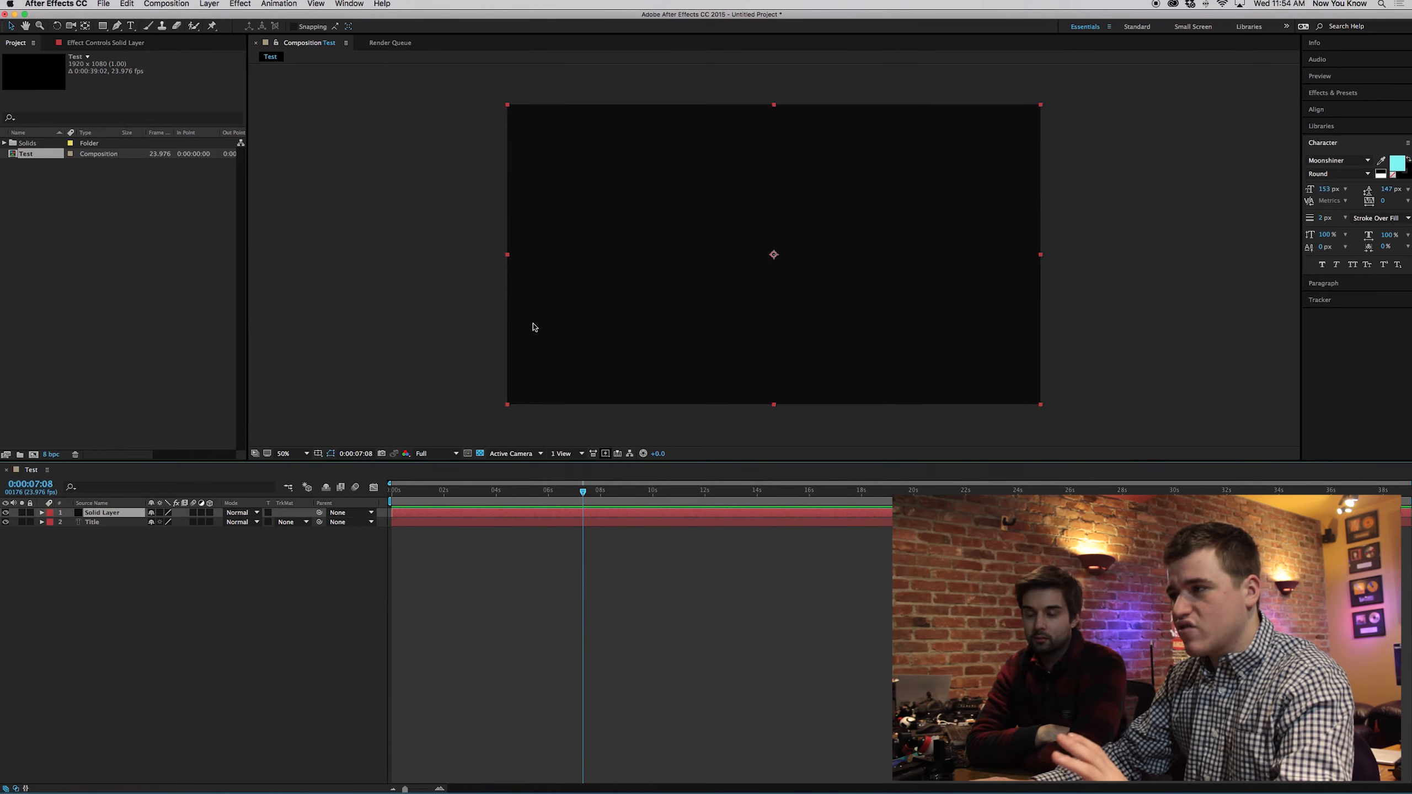
pyautogui.click(150, 579)
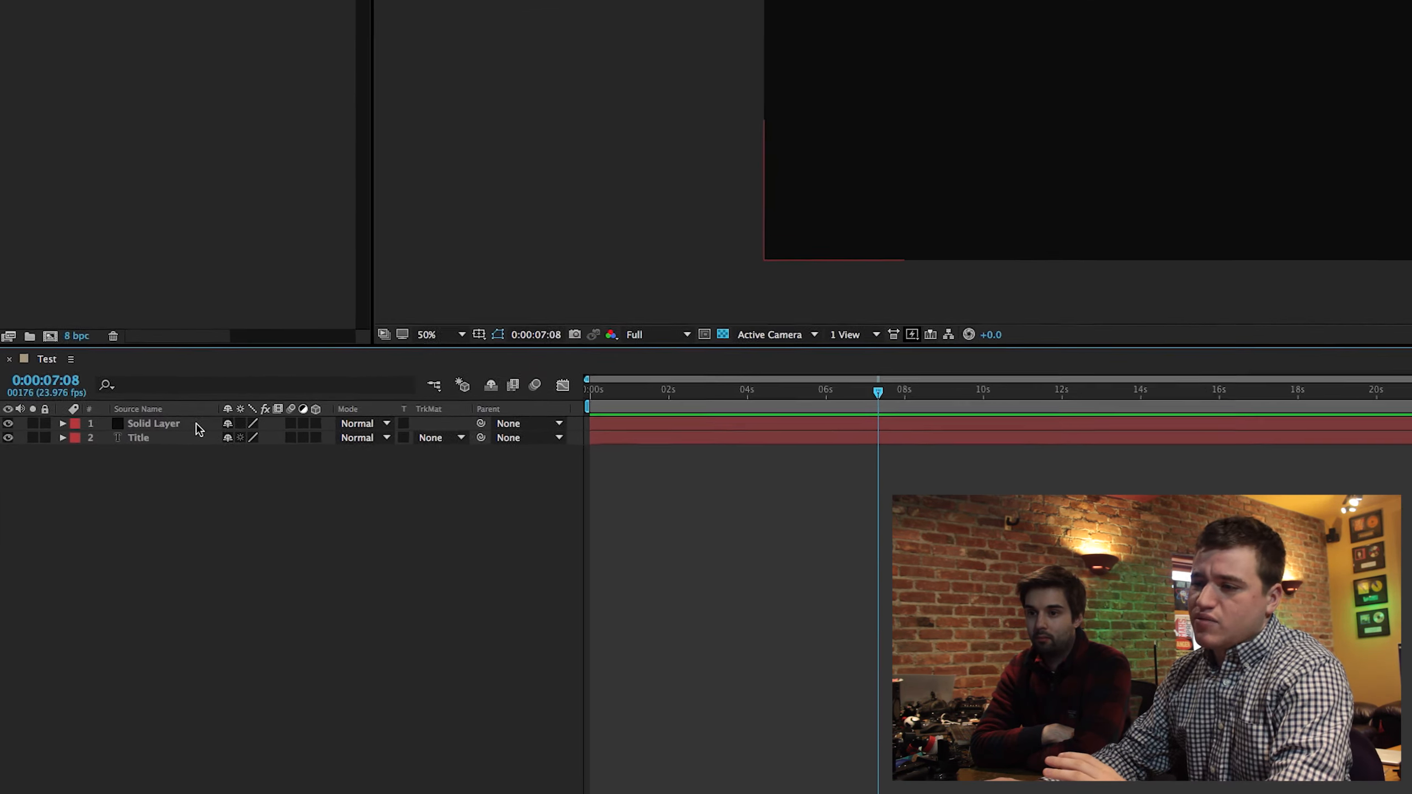
pyautogui.click(222, 377)
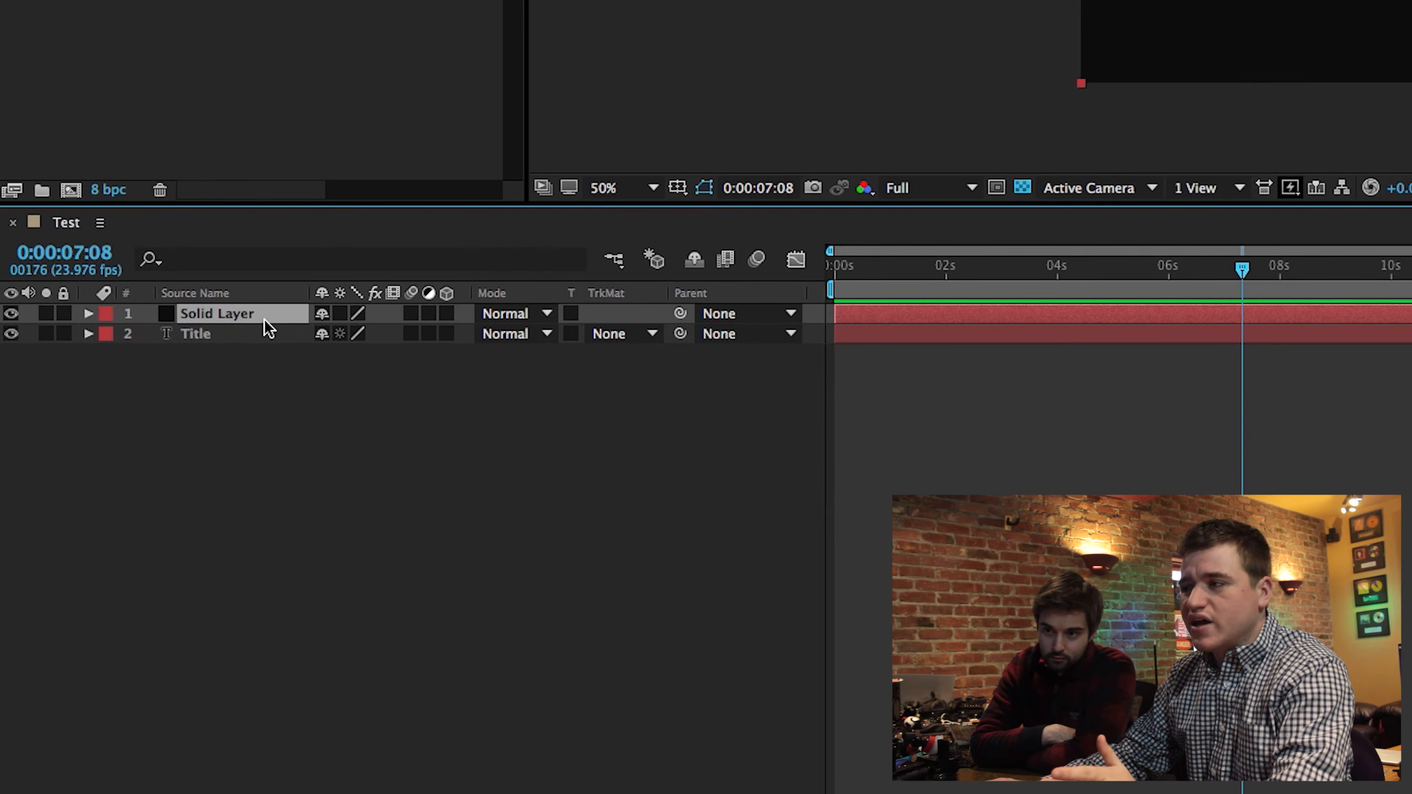
# Step: Move the Title layer above Solid Layer in the timeline's stacking order and leave the Title layer selected
pyautogui.click(257, 336)
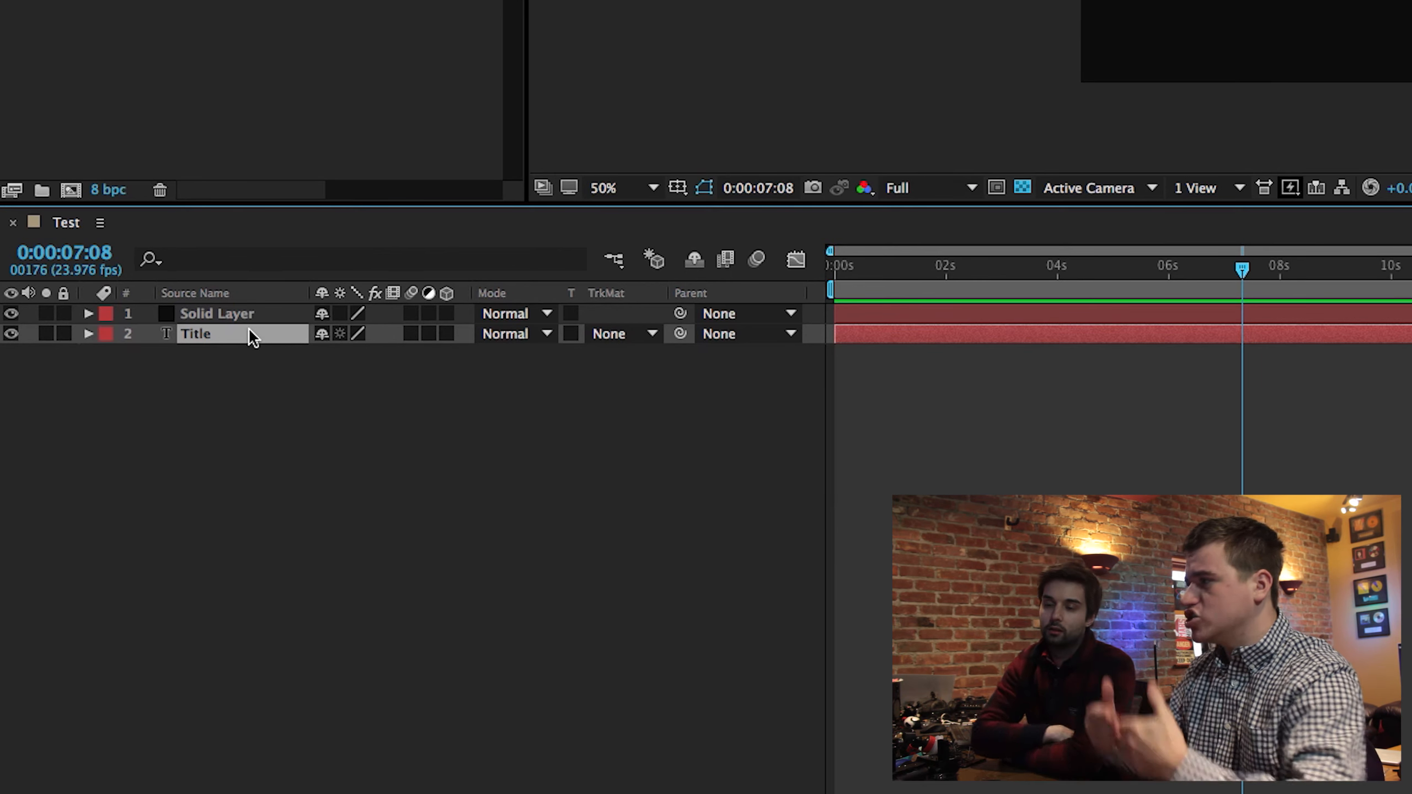
pyautogui.moveTo(238, 334); pyautogui.dragTo(243, 308)
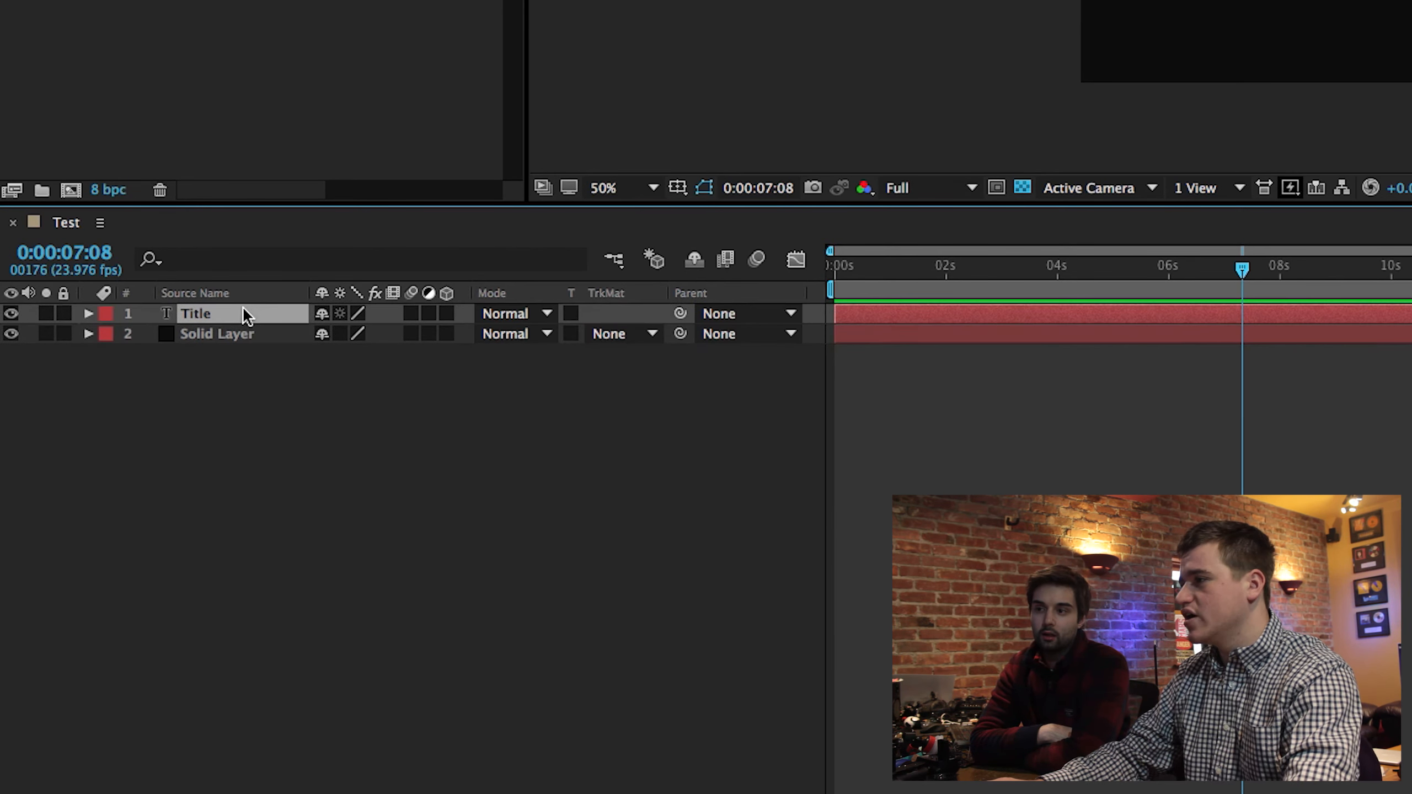
pyautogui.click(249, 452)
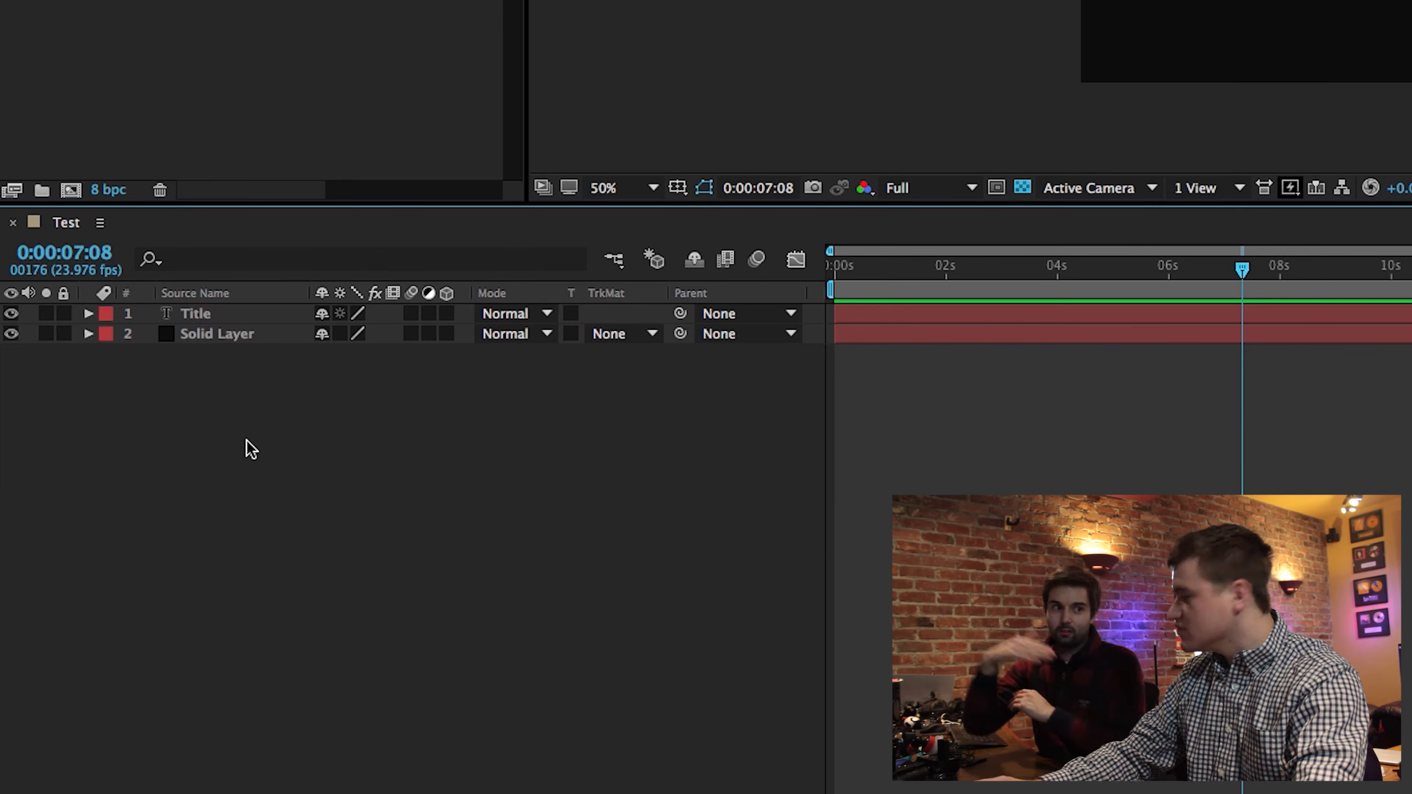
pyautogui.click(196, 313)
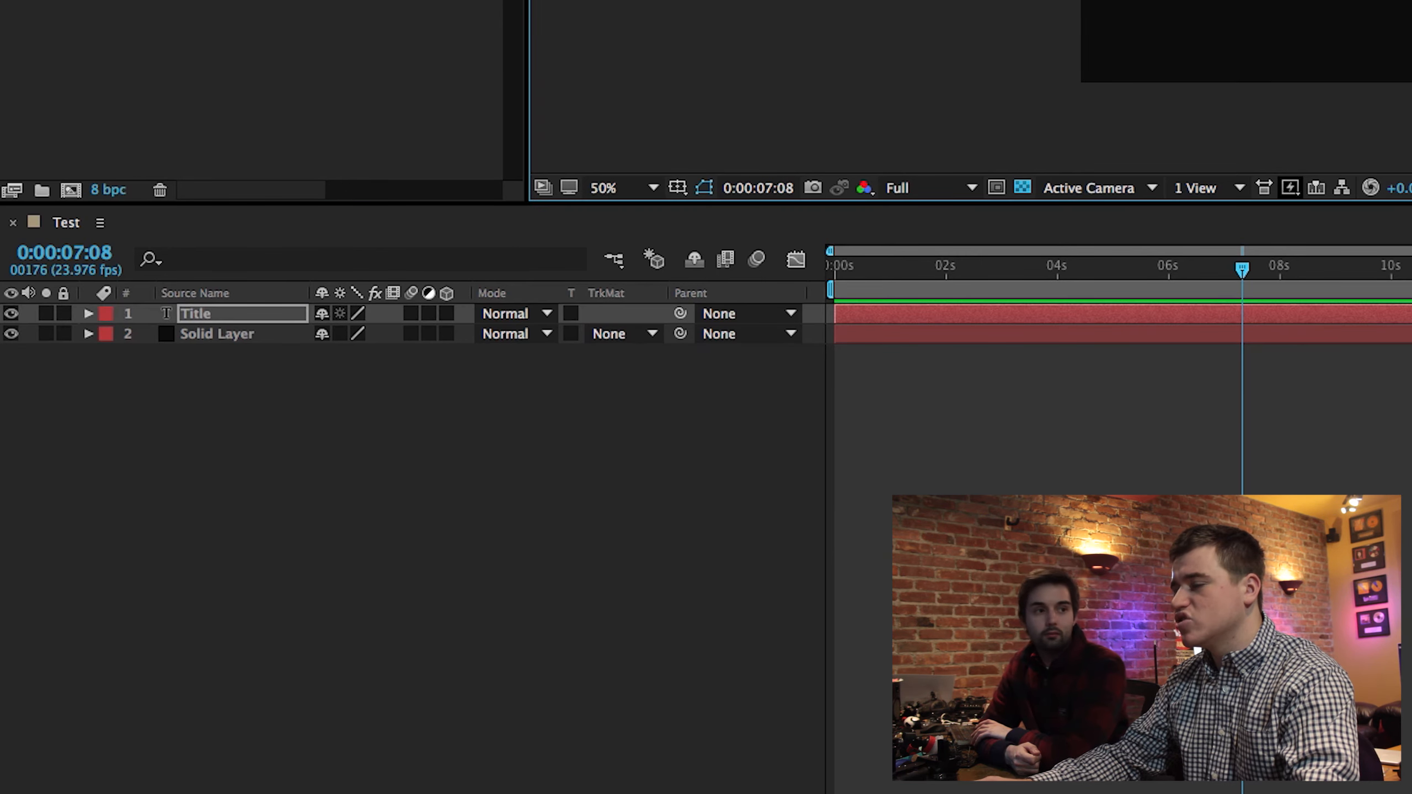
pyautogui.click(408, 498)
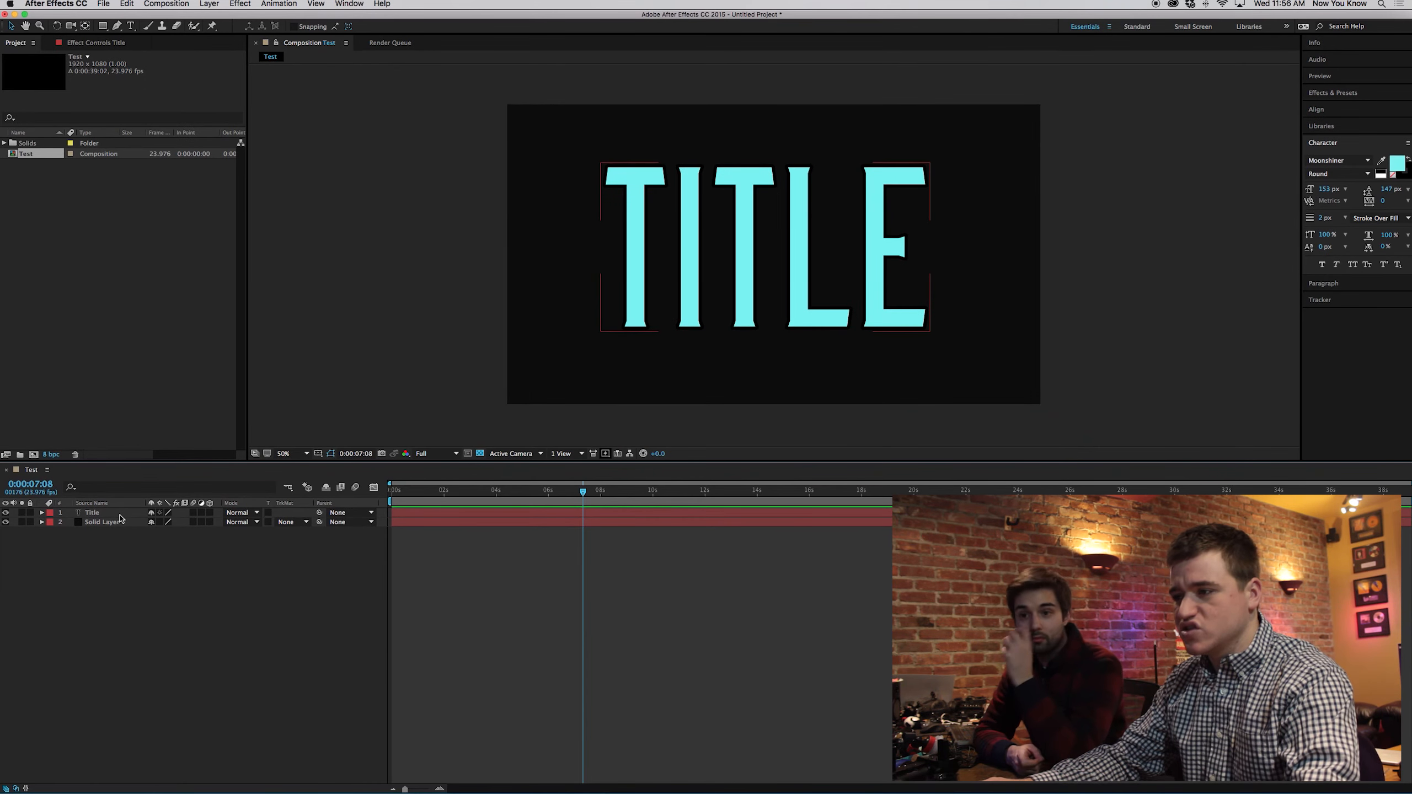
pyautogui.click(119, 515)
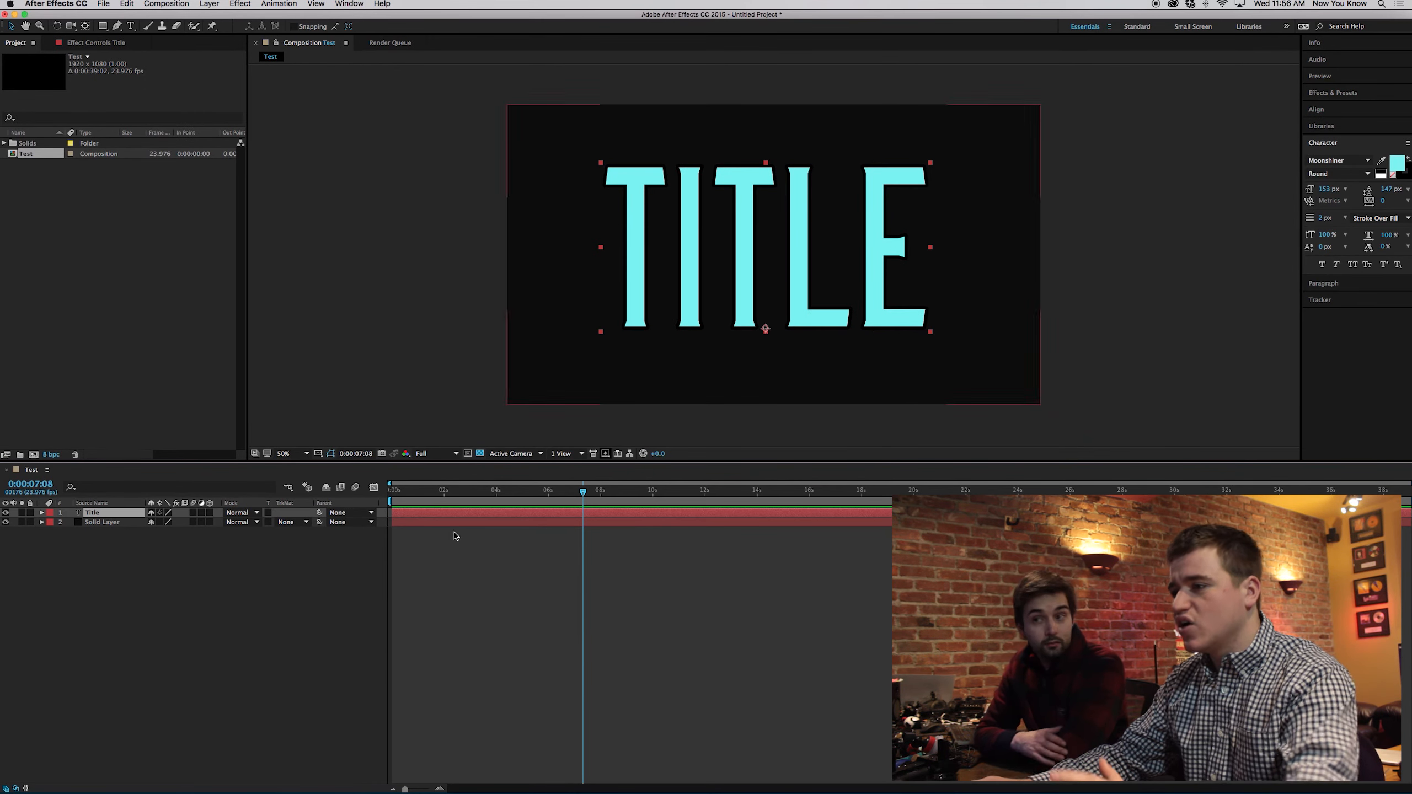